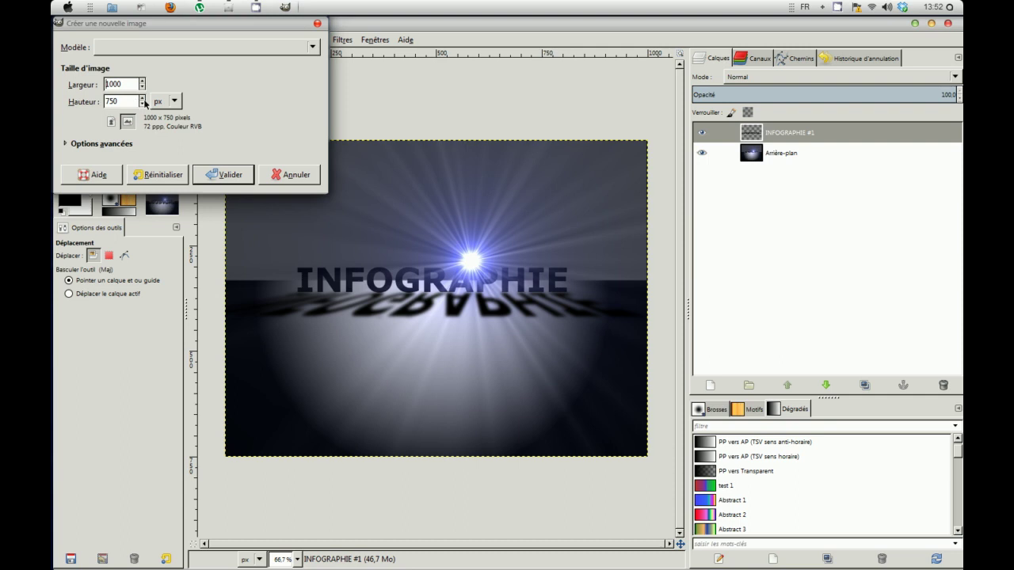
# Create a new image from the 1024x768 template with the comment "Conceptuance Formation".
pyautogui.click(310, 48)
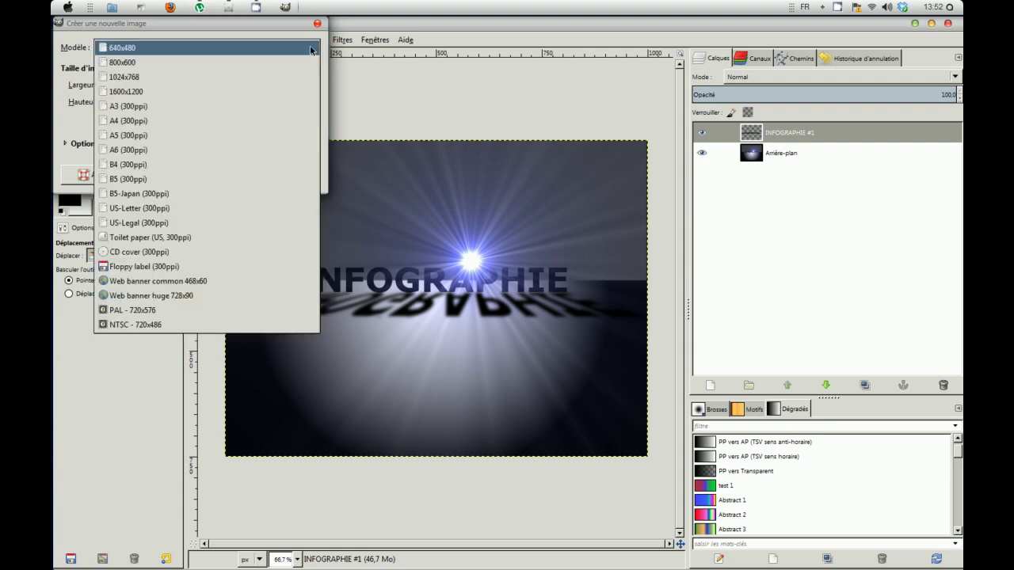
pyautogui.click(125, 77)
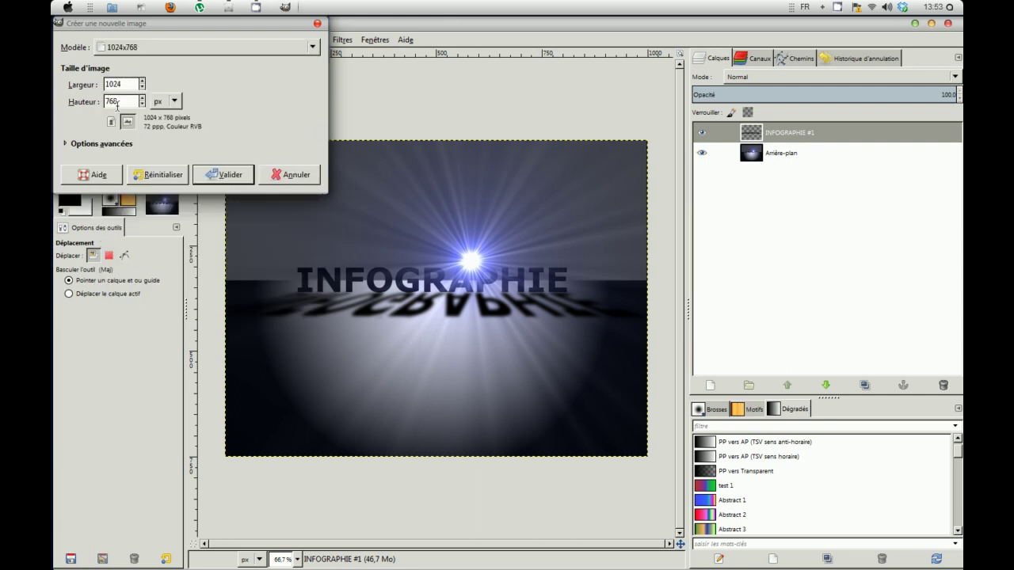
pyautogui.click(69, 146)
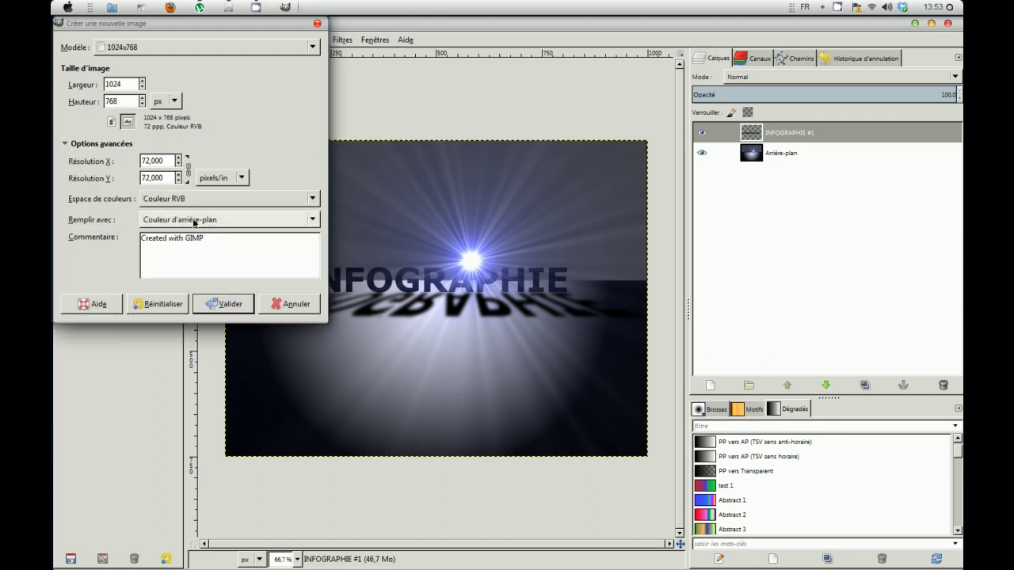
pyautogui.click(216, 241)
pyautogui.moveTo(174, 250); pyautogui.dragTo(136, 234)
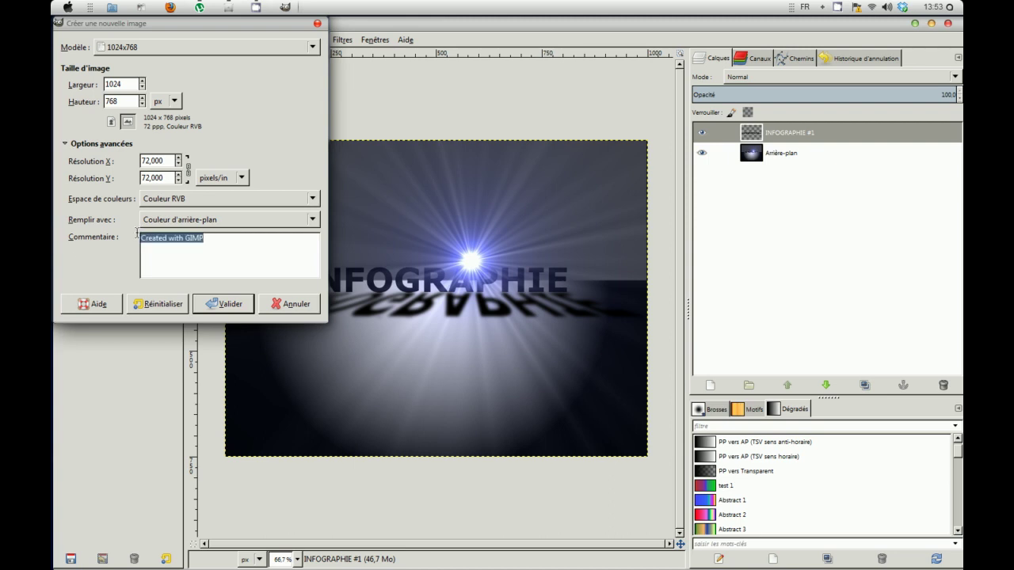
pyautogui.write('Conc')
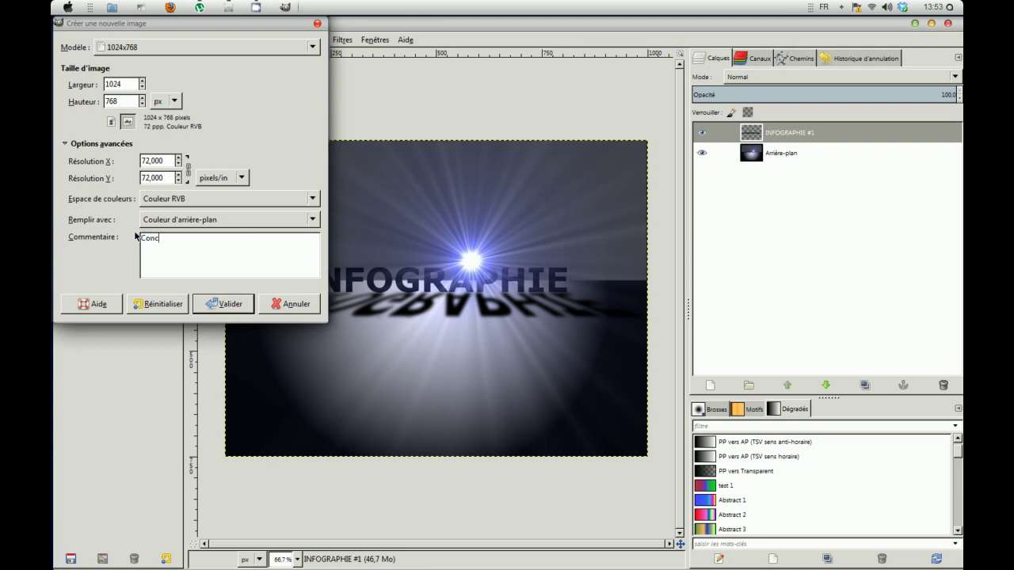
pyautogui.write('eptuance Formation')
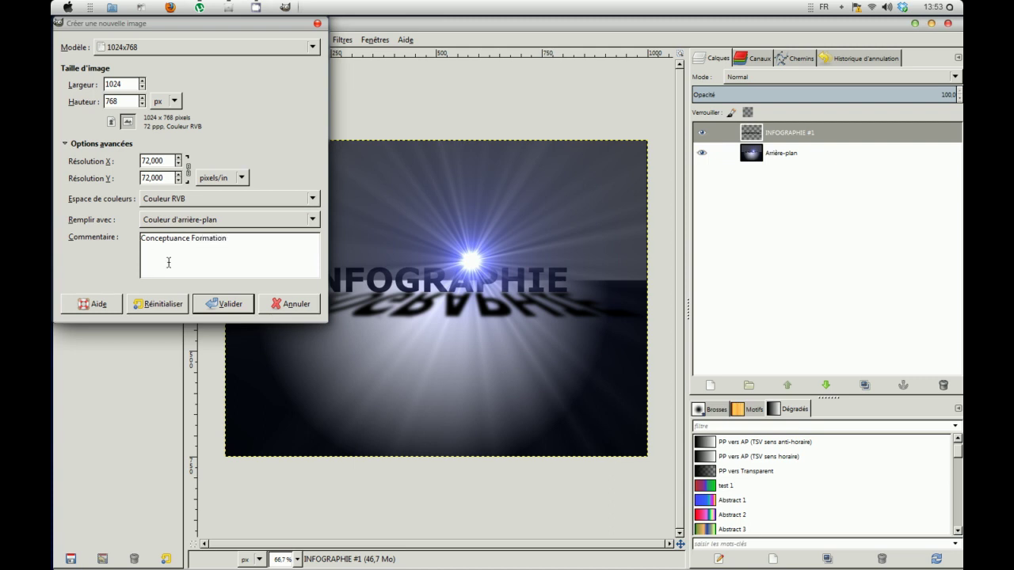
pyautogui.click(223, 305)
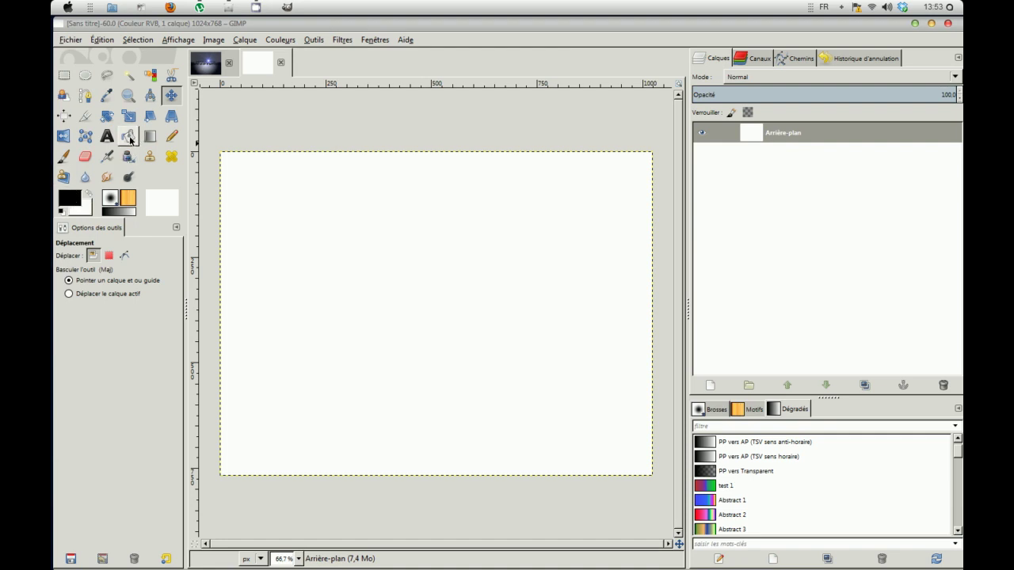
# Fill the background with black and apply a white-to-black radial gradient from the canvas centre to near its right edge.
pyautogui.click(128, 136)
pyautogui.click(349, 266)
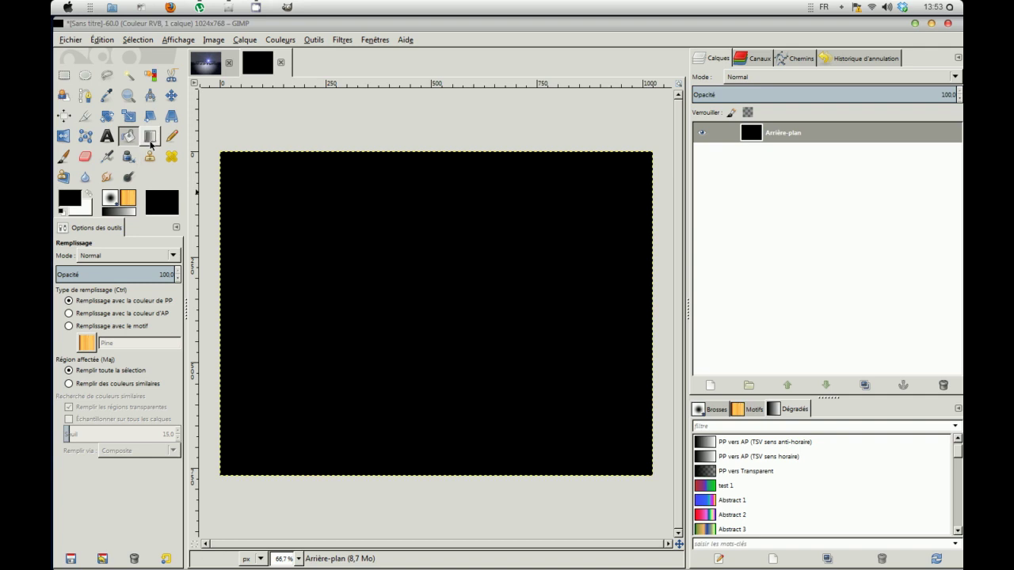
pyautogui.click(149, 136)
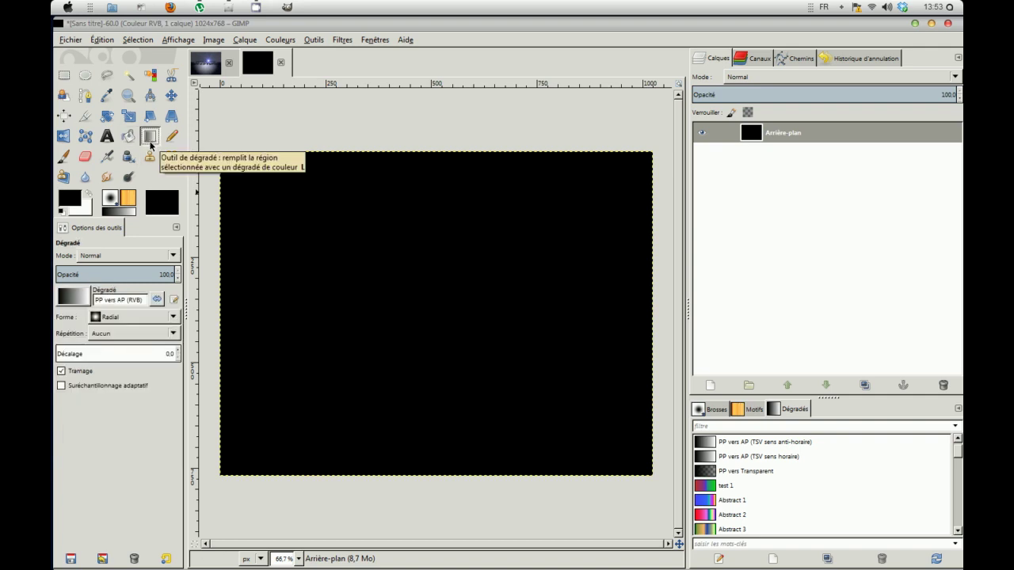
pyautogui.click(121, 318)
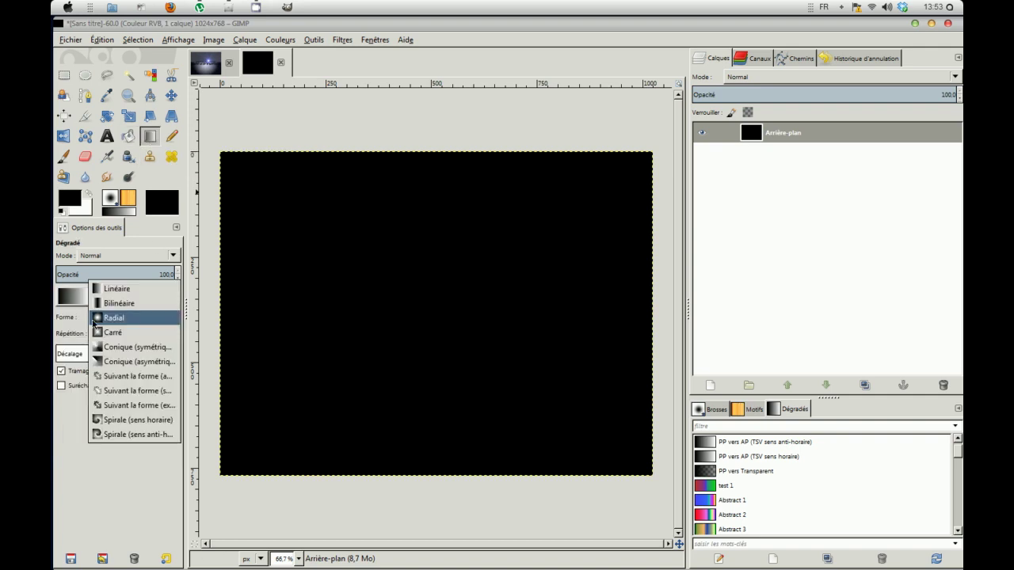
pyautogui.click(120, 319)
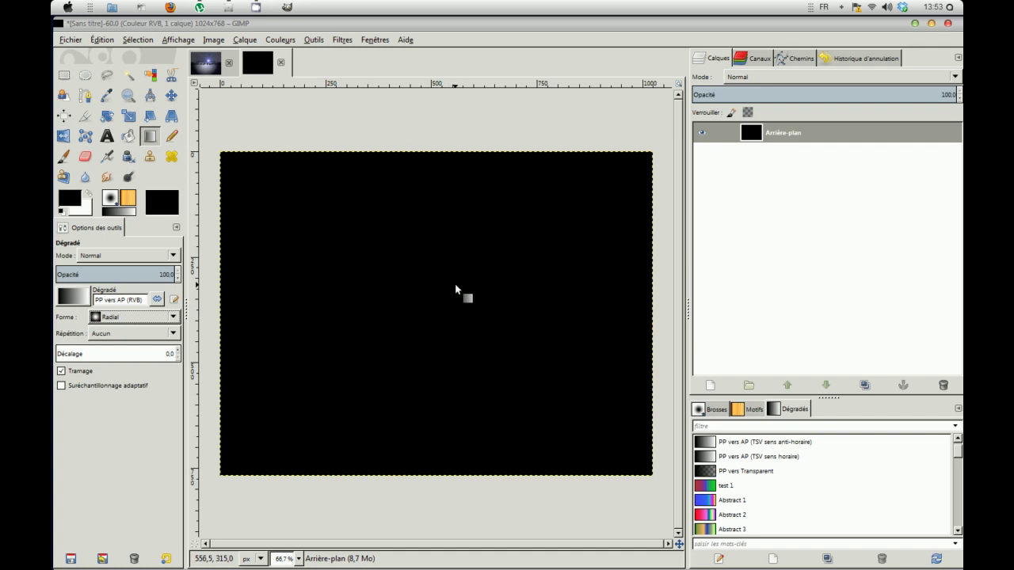
pyautogui.click(89, 194)
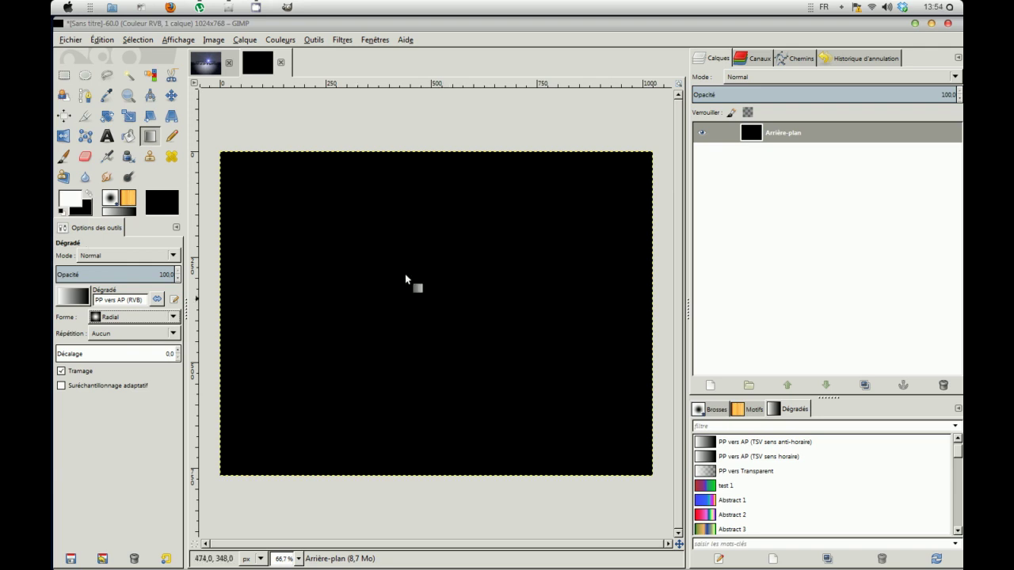
pyautogui.moveTo(434, 304); pyautogui.dragTo(620, 307)
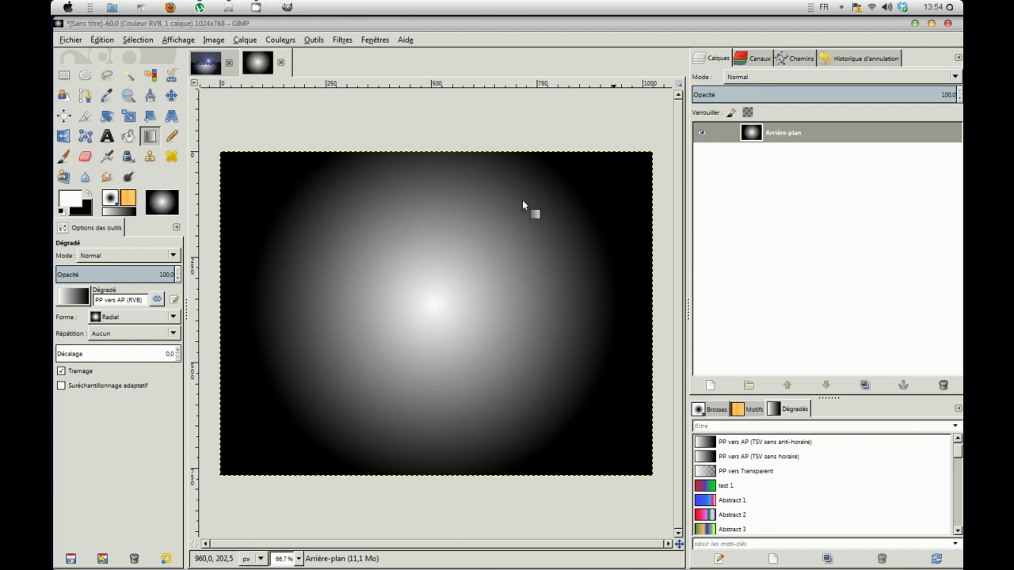
# Add the text FORMATION in Sans Bold inside a text box about 774 × 271 px on the upper half of the canvas.
pyautogui.click(107, 138)
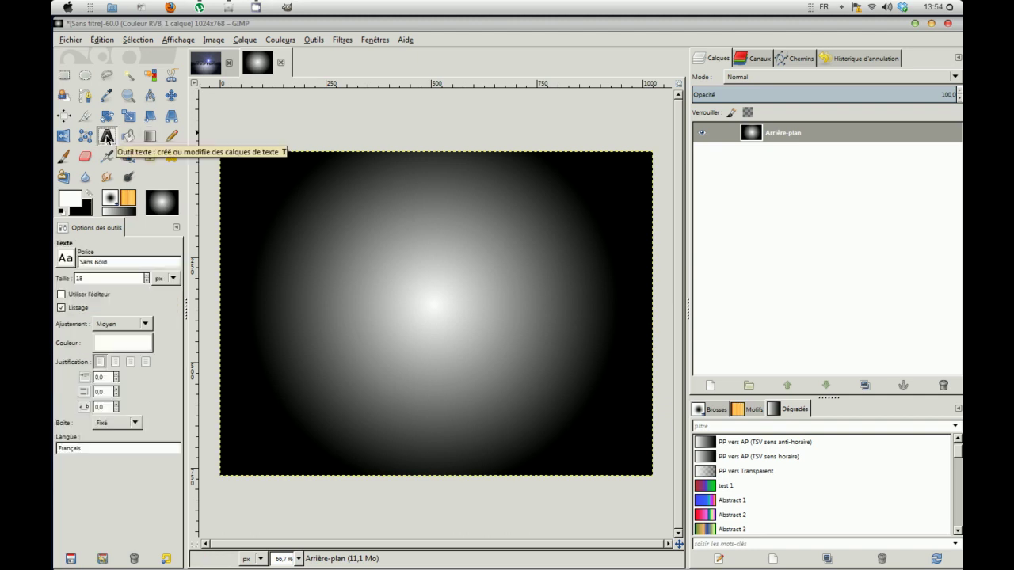
pyautogui.click(66, 259)
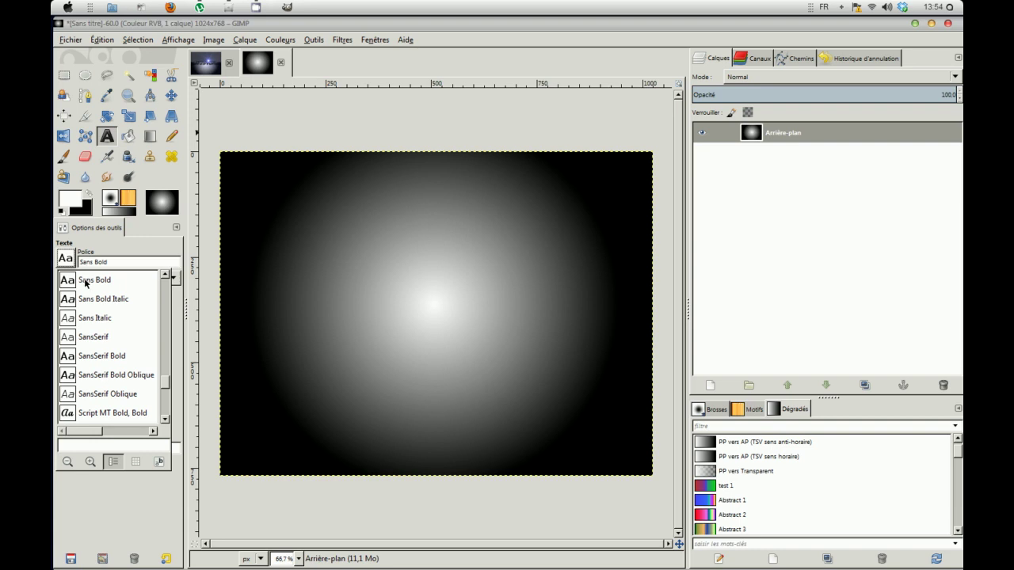
pyautogui.click(116, 251)
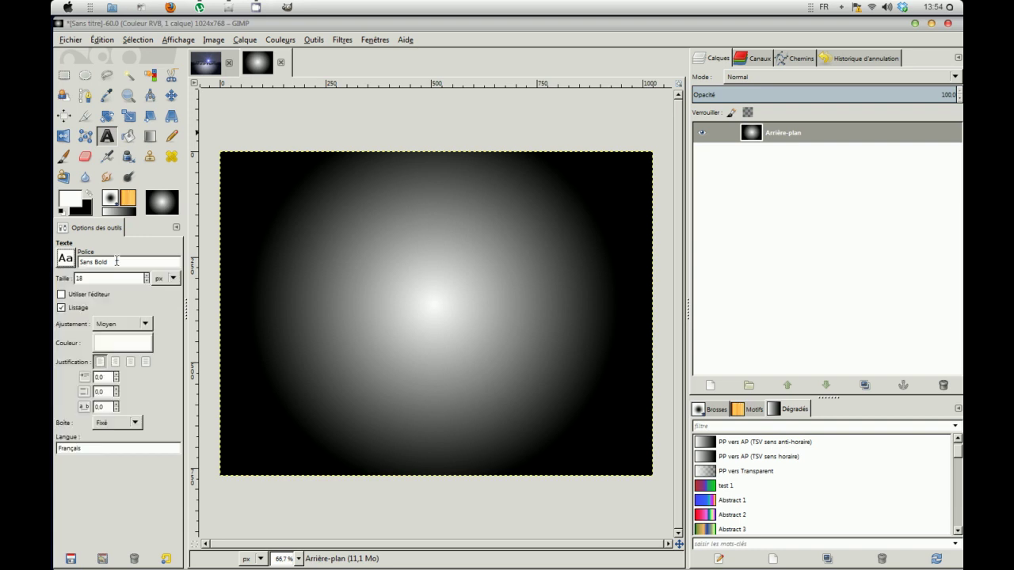
pyautogui.moveTo(265, 206); pyautogui.dragTo(594, 321)
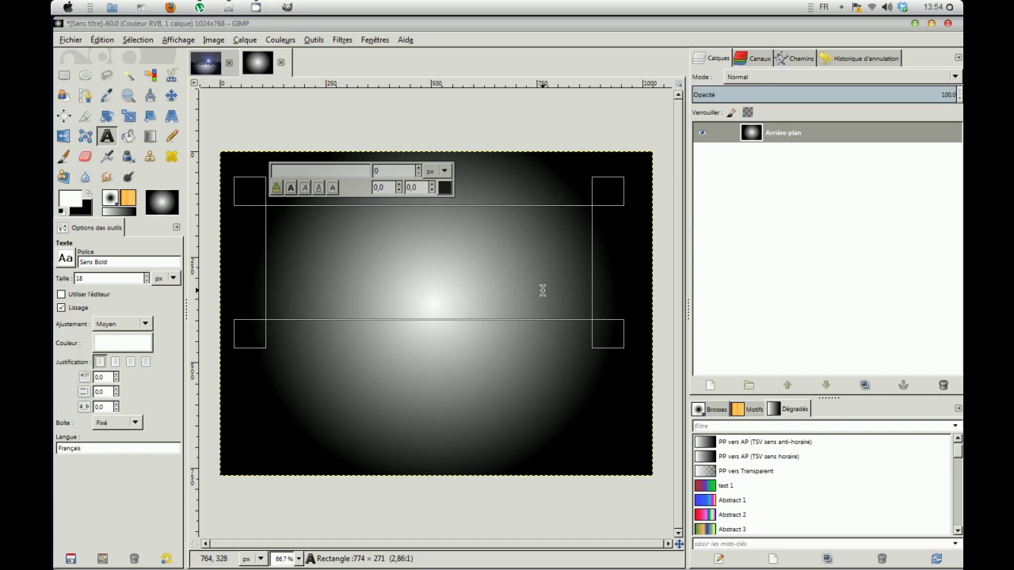
pyautogui.write('FOR')
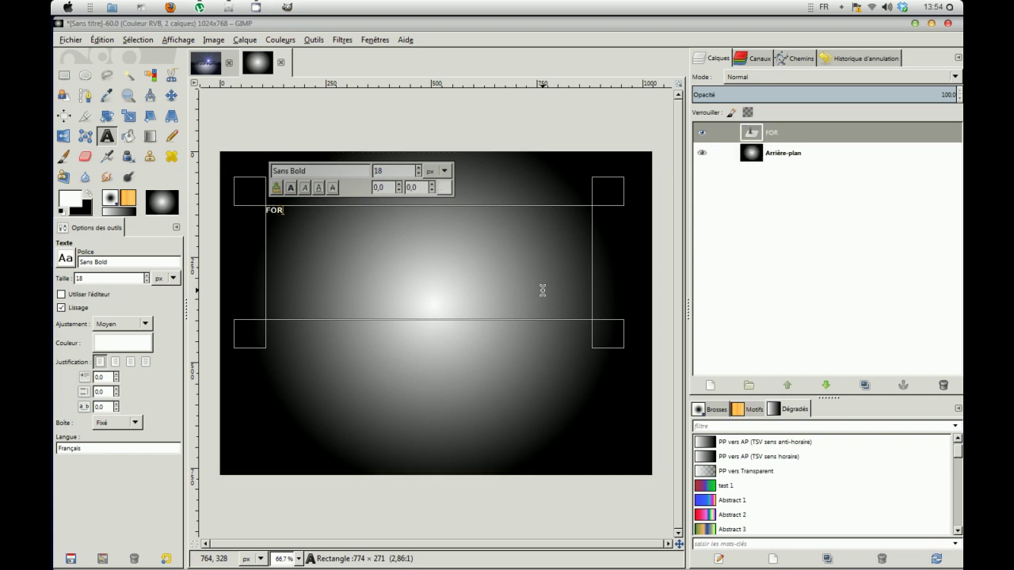
pyautogui.write('MATION')
# Set the FORMATION text size to 80 px and shrink its text box to about 586 × 102 px.
pyautogui.doubleClick(275, 209)
pyautogui.doubleClick(377, 170)
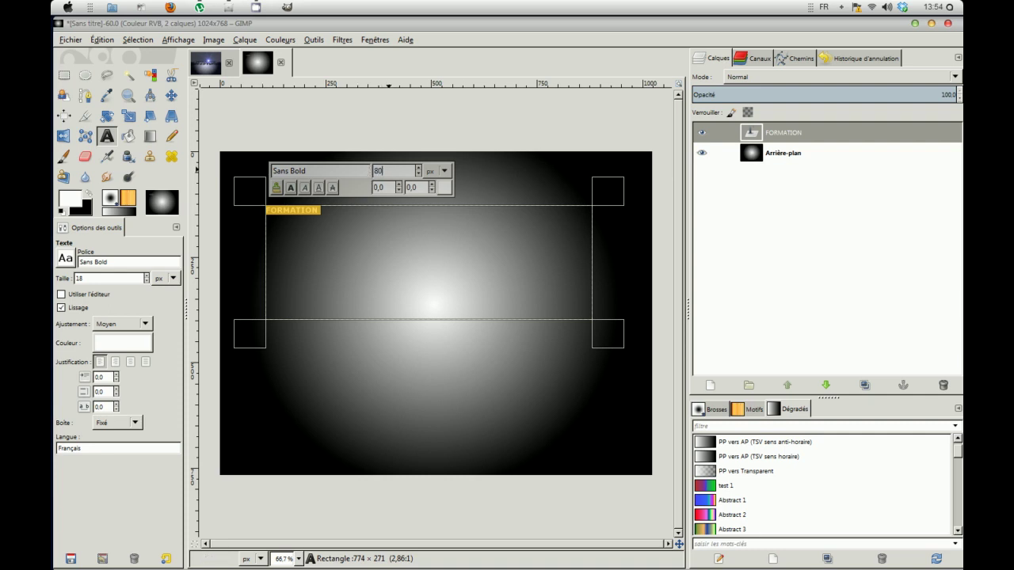
pyautogui.press('Return')
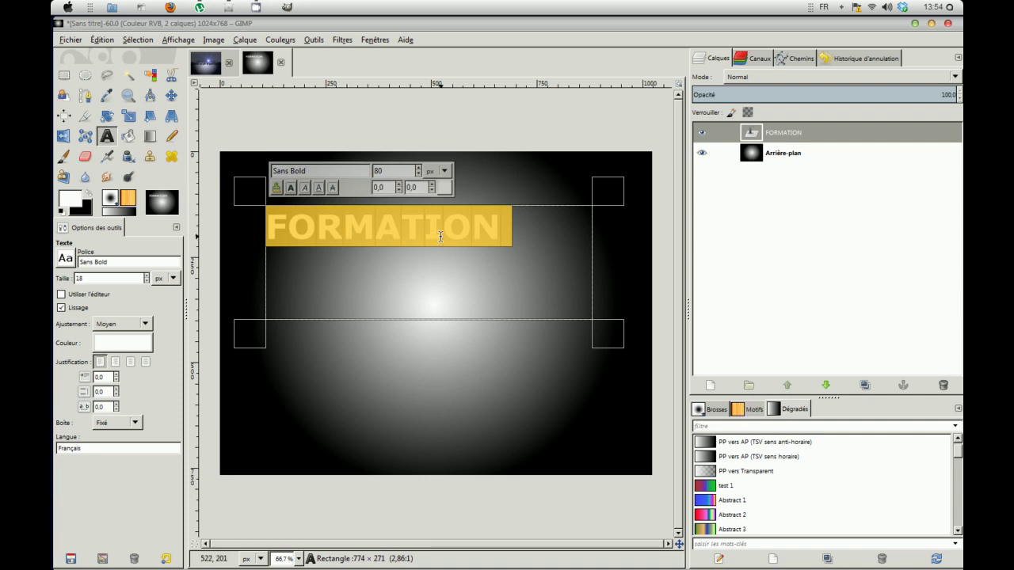
pyautogui.moveTo(605, 333); pyautogui.dragTo(539, 266)
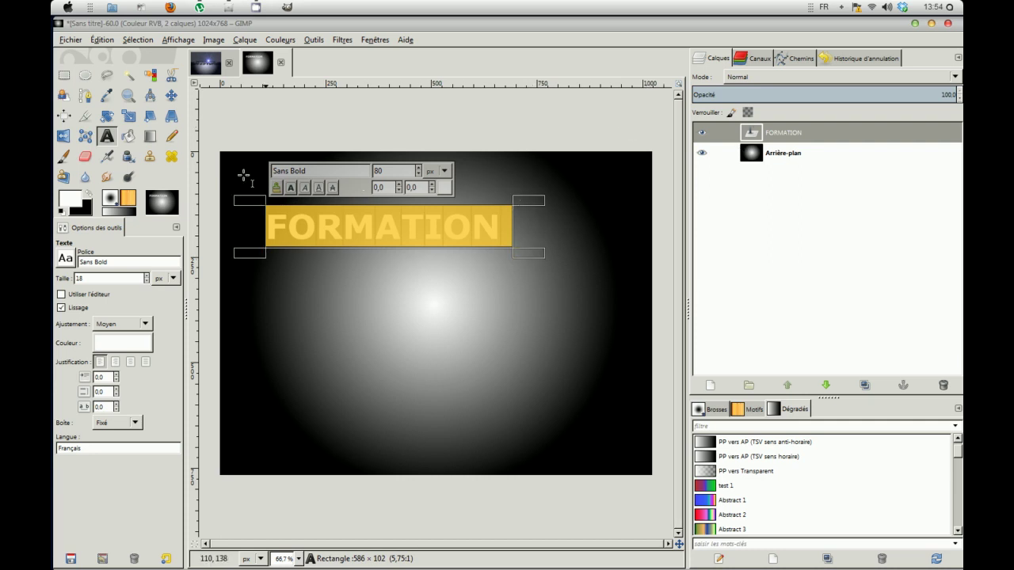
# Set the foreground colour to black (000000).
pyautogui.click(84, 208)
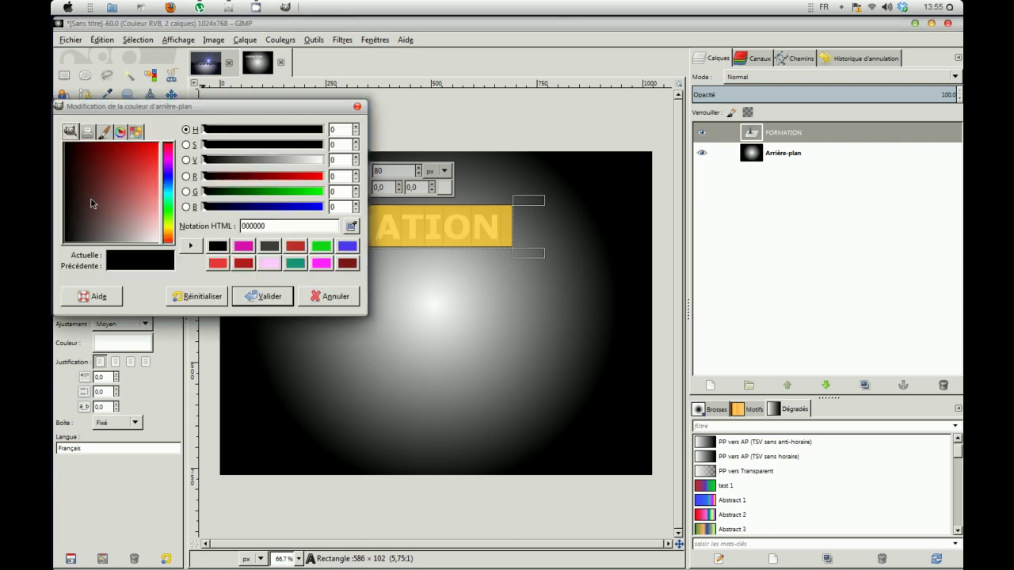
pyautogui.click(241, 296)
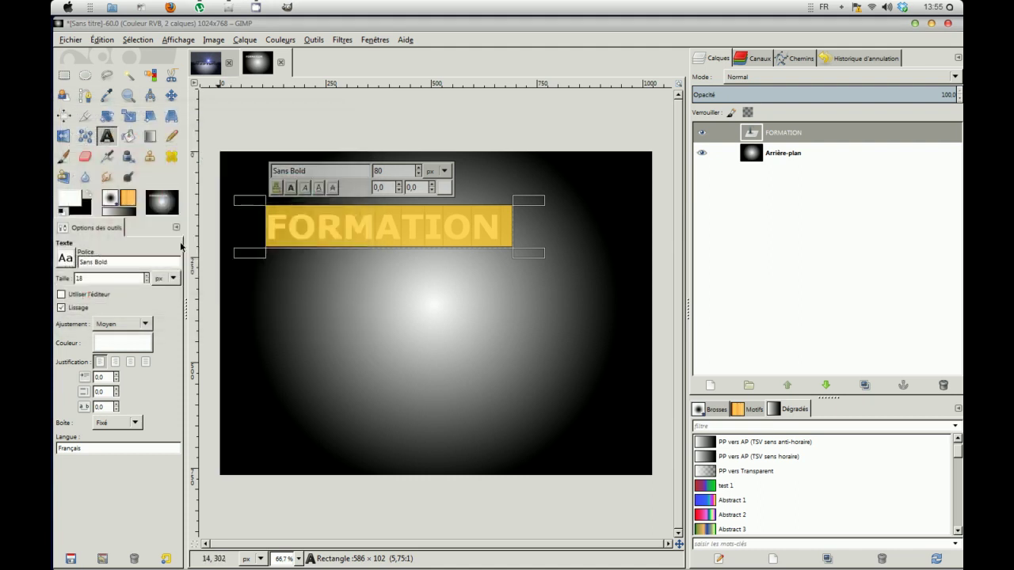
pyautogui.click(70, 201)
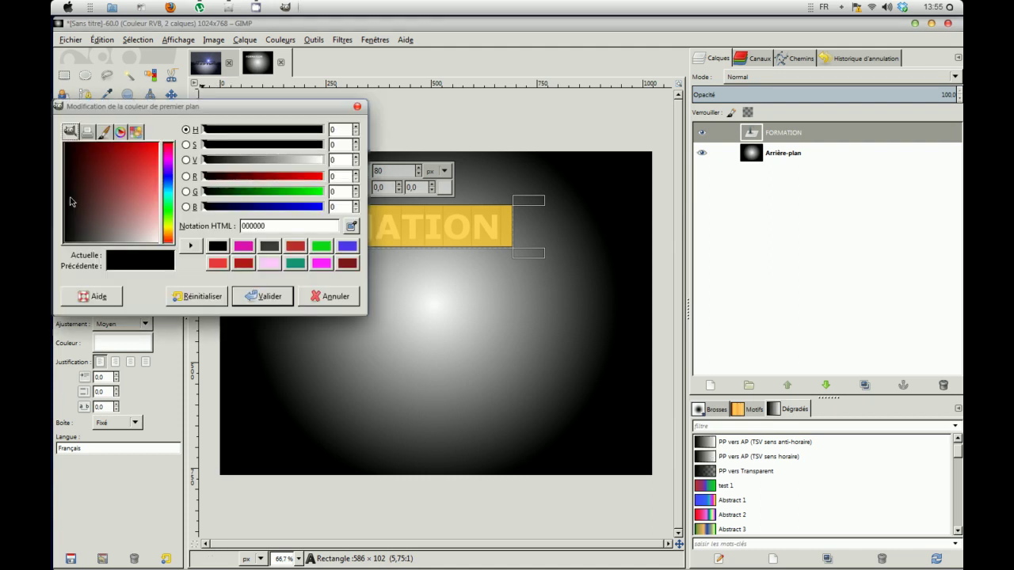
pyautogui.click(217, 246)
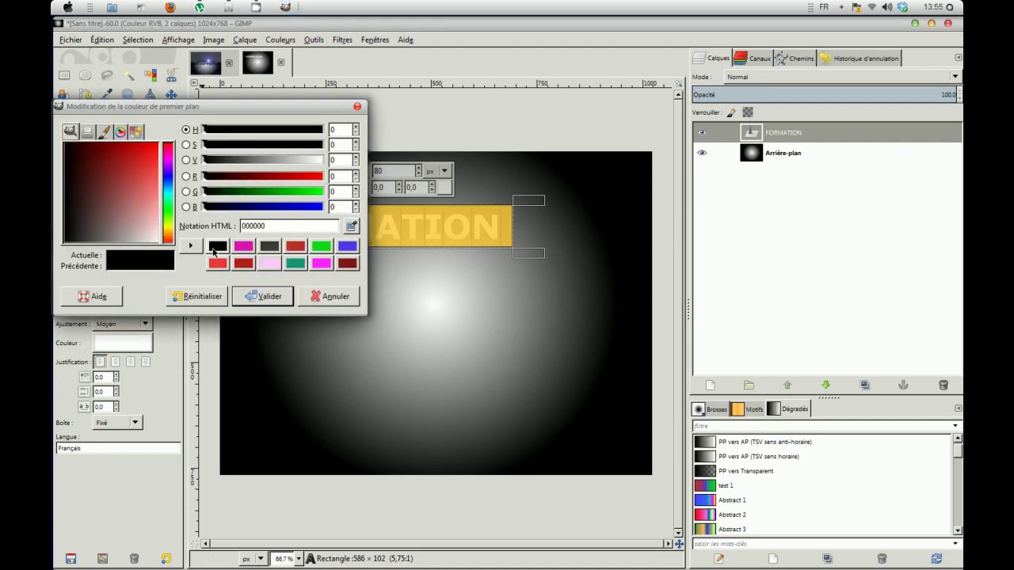
pyautogui.click(262, 296)
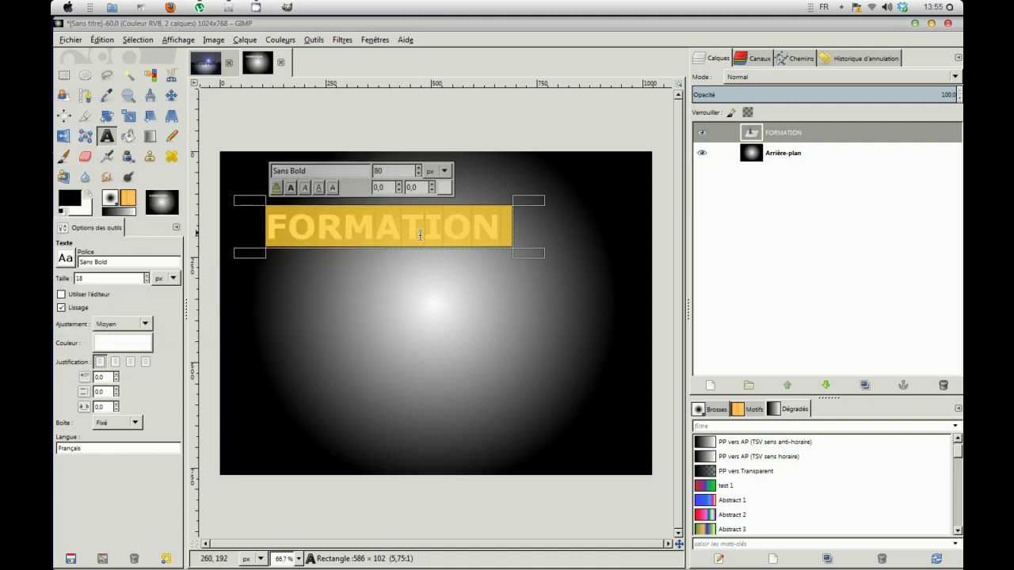
# Change the FORMATION text's colour to black and move the text to the middle of the canvas, just above the gradient's bright centre.
pyautogui.moveTo(499, 232); pyautogui.dragTo(269, 220)
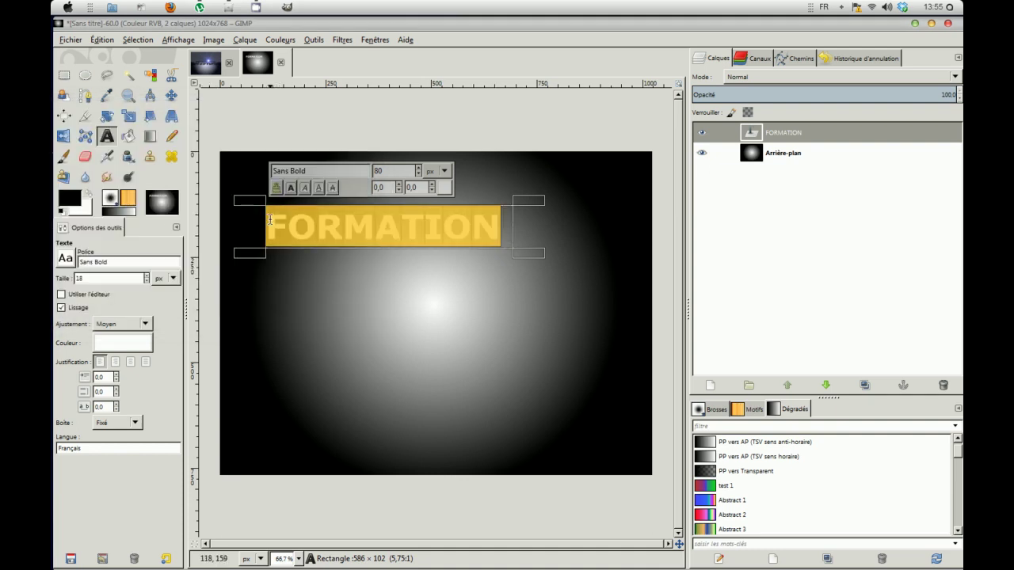
pyautogui.click(71, 203)
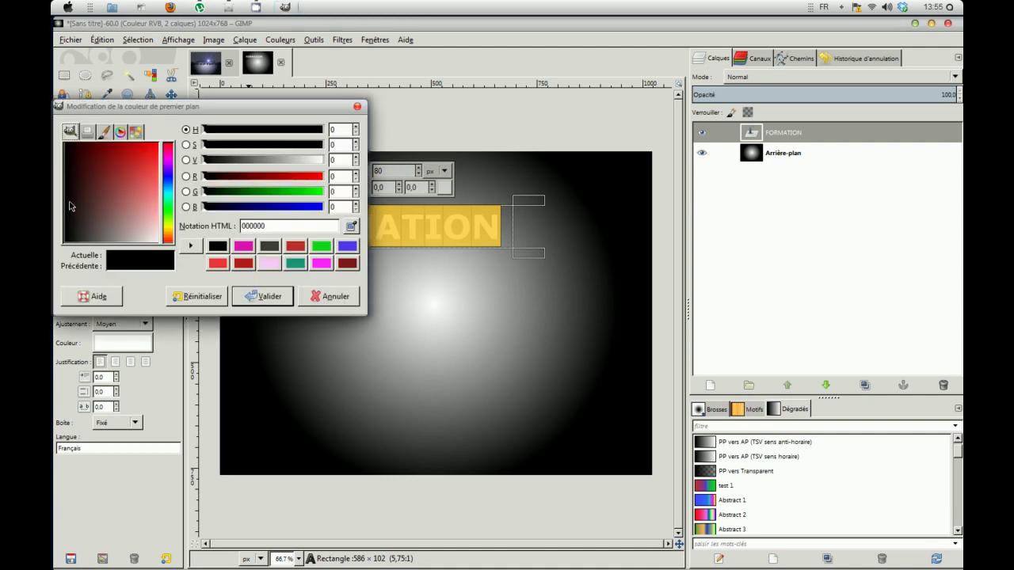
pyautogui.click(264, 298)
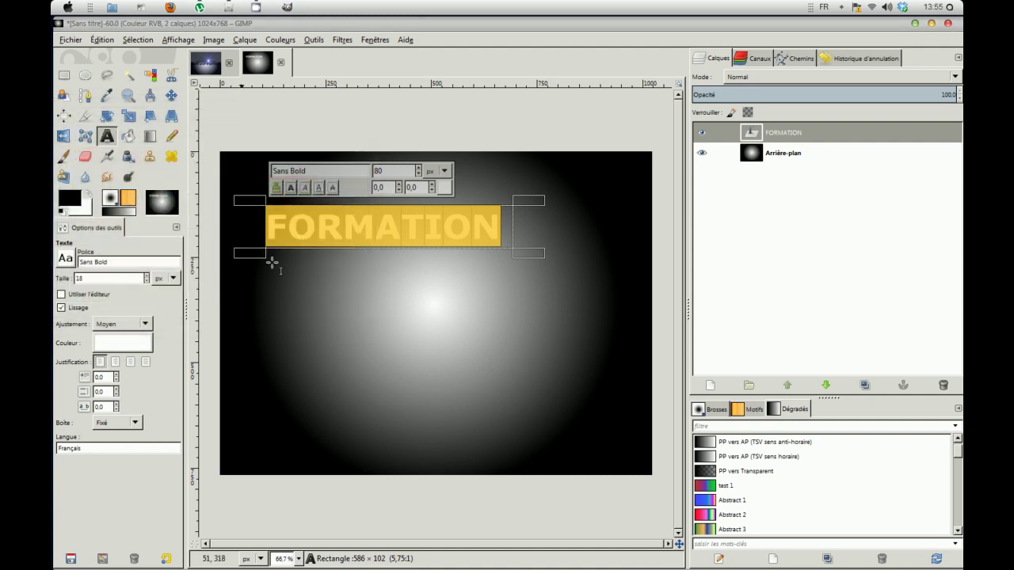
pyautogui.click(121, 343)
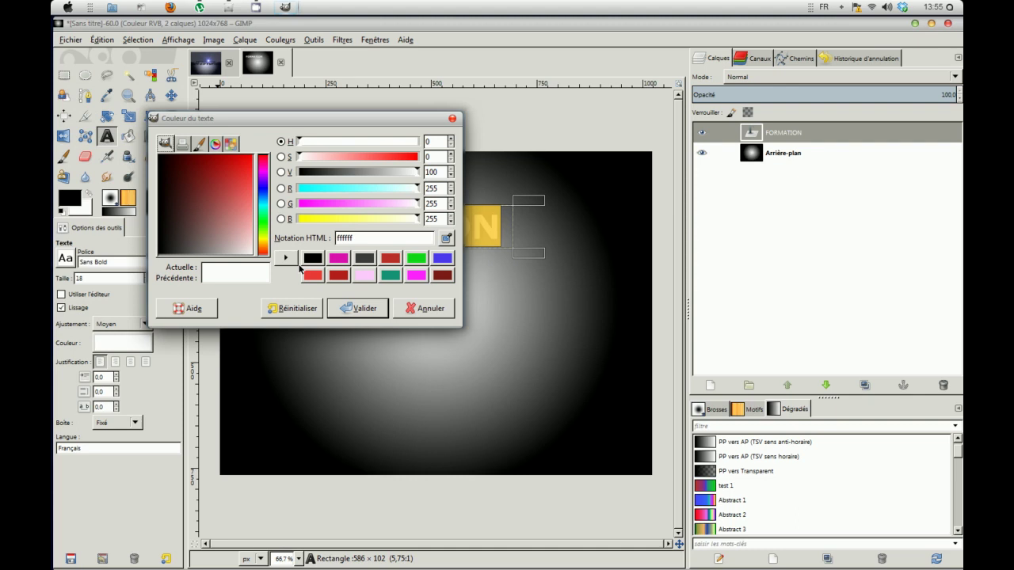
pyautogui.click(312, 258)
pyautogui.click(358, 308)
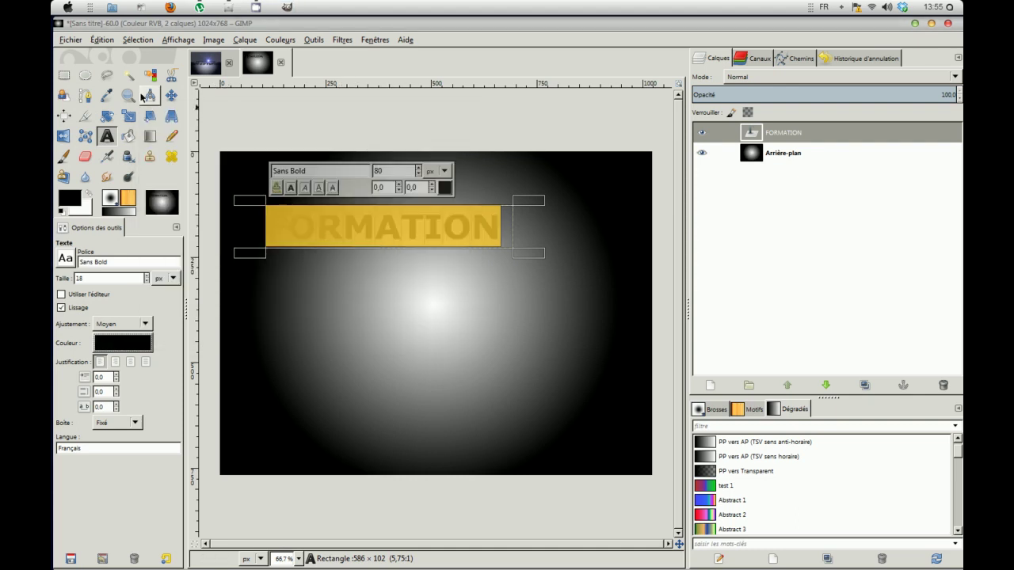
pyautogui.click(172, 96)
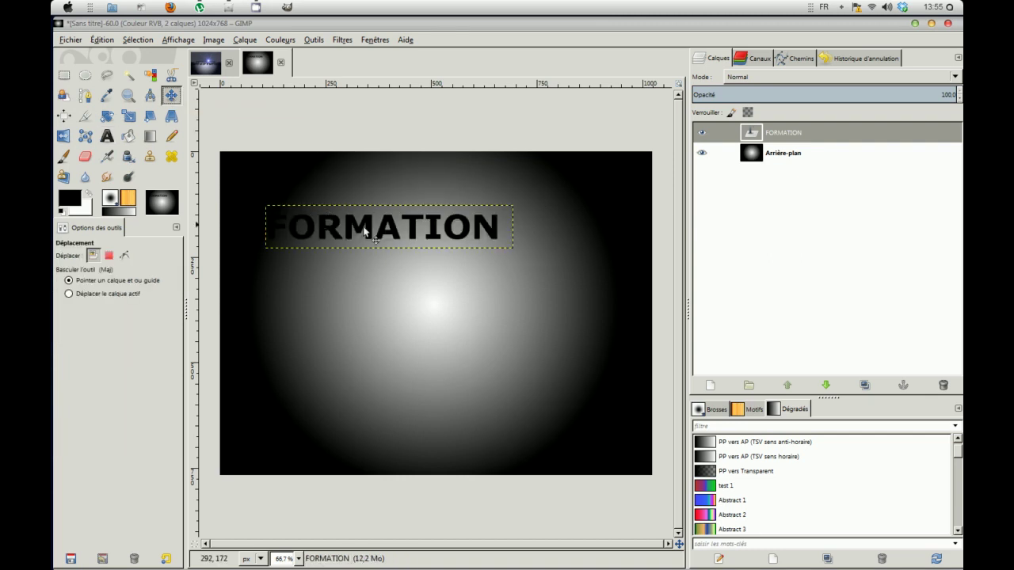
pyautogui.moveTo(368, 227); pyautogui.dragTo(420, 289)
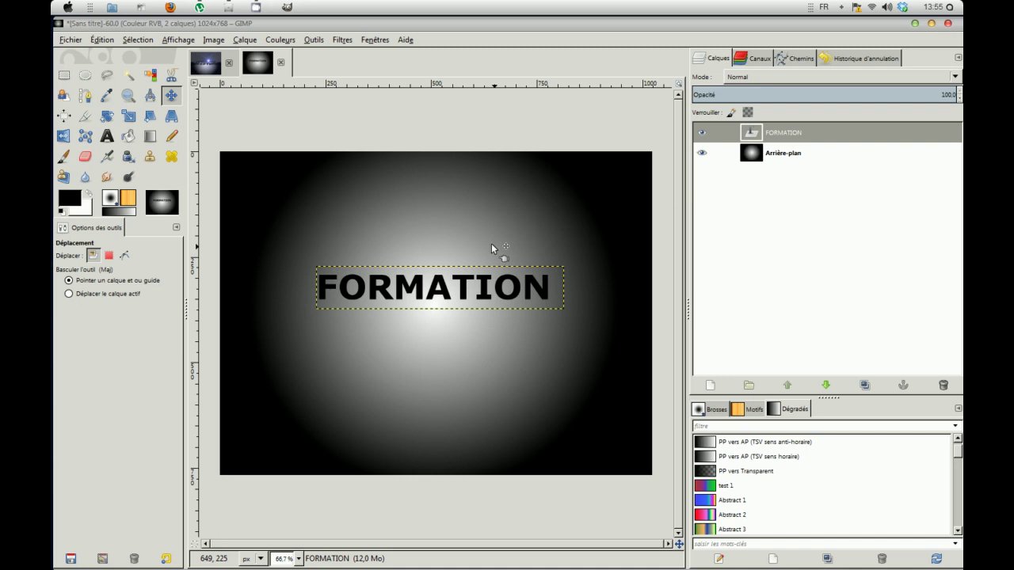
# On the background layer, select a full-width rectangle of about 1025 × 330 px from the canvas top to mid-height of the FORMATION text.
pyautogui.click(781, 155)
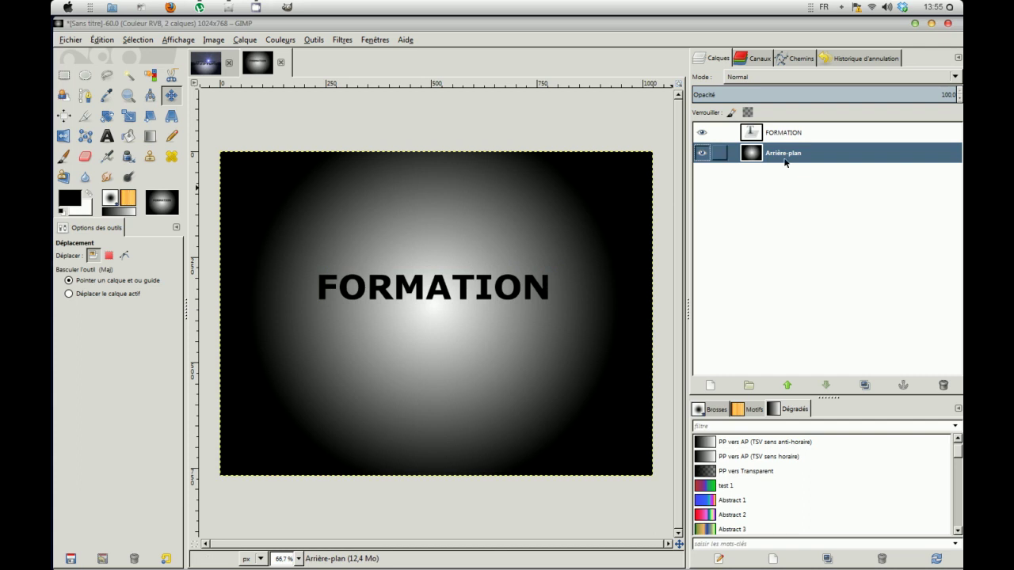
pyautogui.click(64, 76)
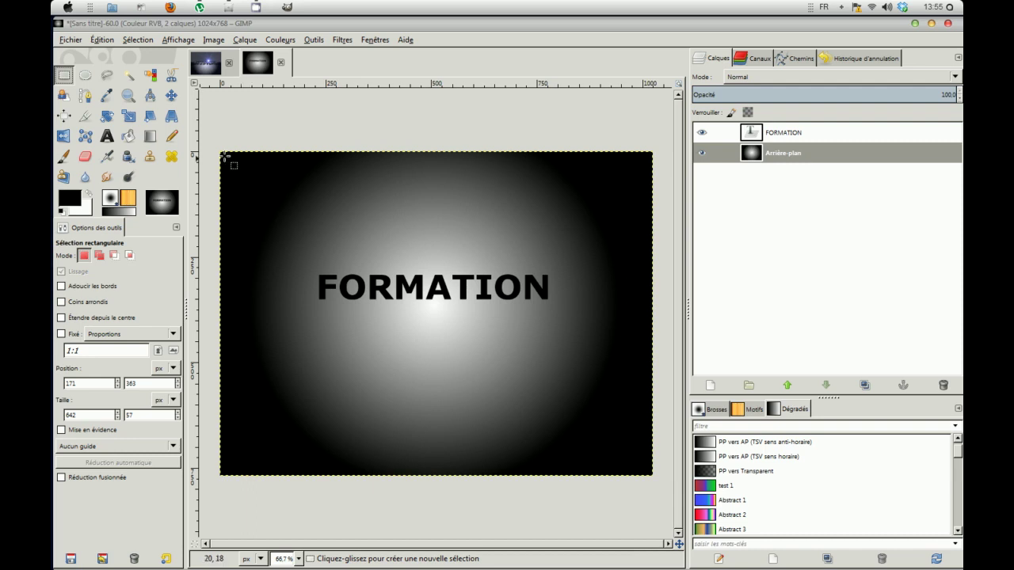
pyautogui.moveTo(221, 152); pyautogui.dragTo(652, 291)
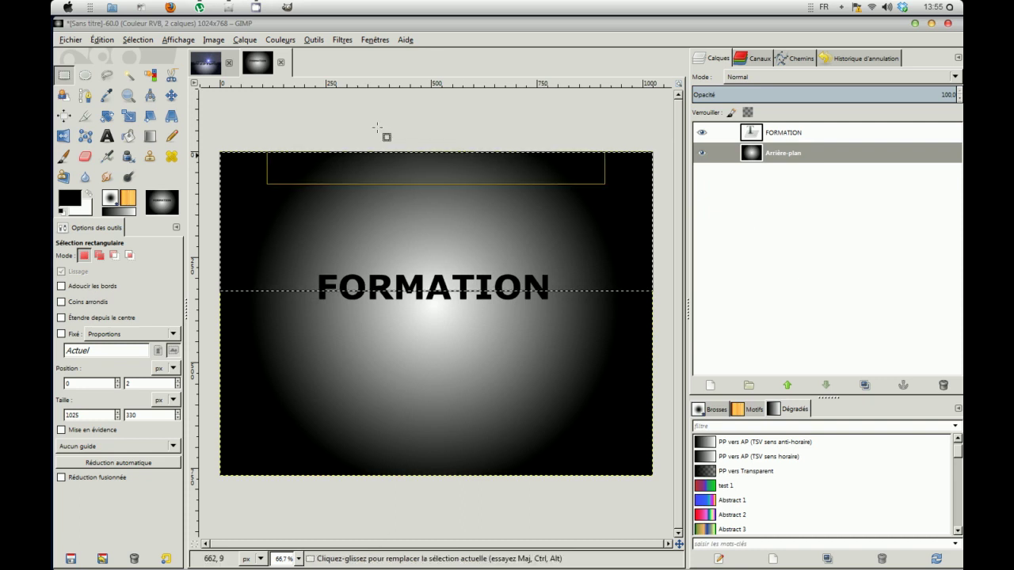
# Set the foreground colour to dark purple (220229) and bucket-fill the selected upper area of the background layer with it.
pyautogui.click(127, 137)
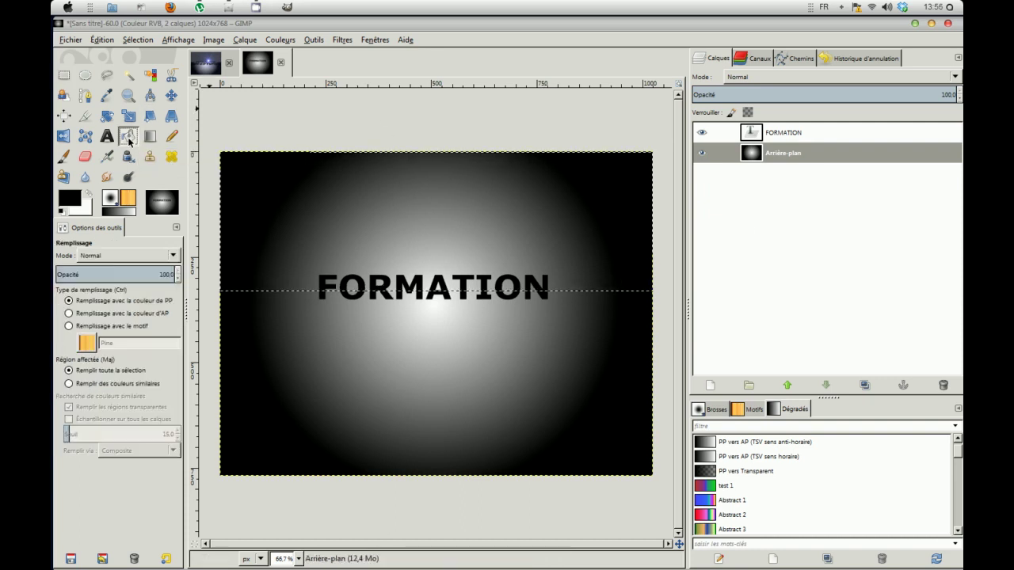
pyautogui.click(72, 203)
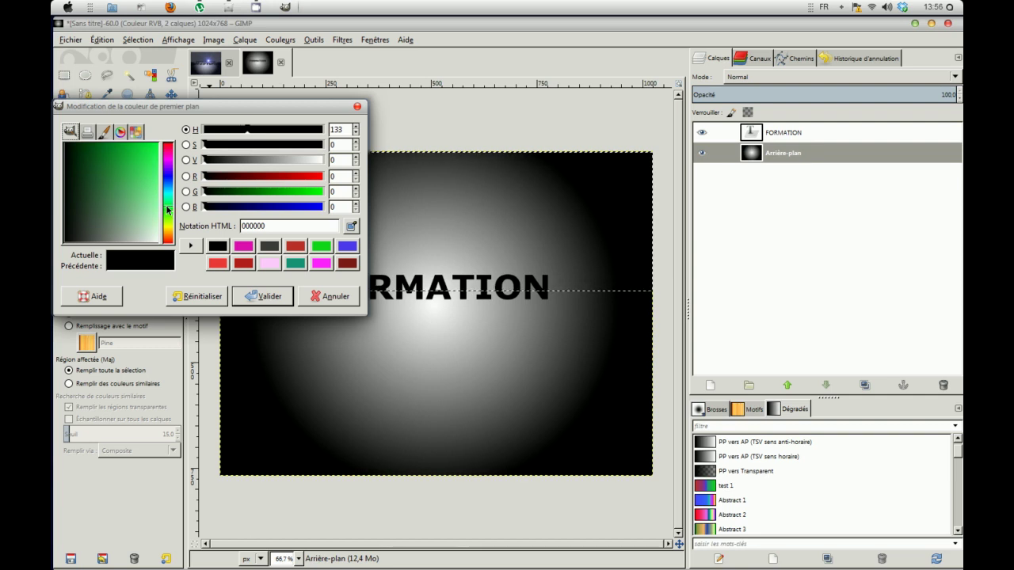
pyautogui.click(169, 165)
pyautogui.moveTo(90, 154); pyautogui.dragTo(79, 149)
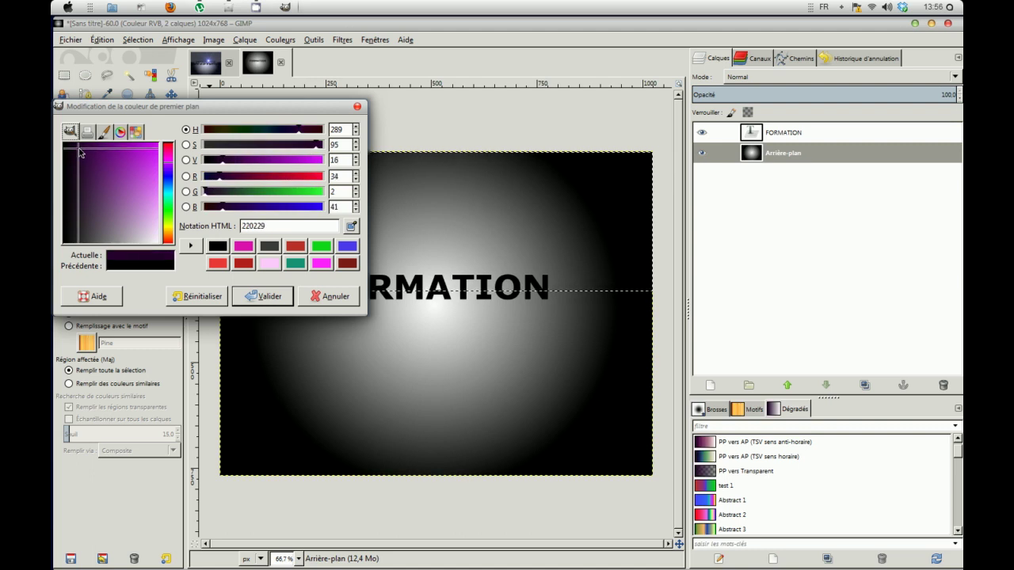
pyautogui.click(258, 297)
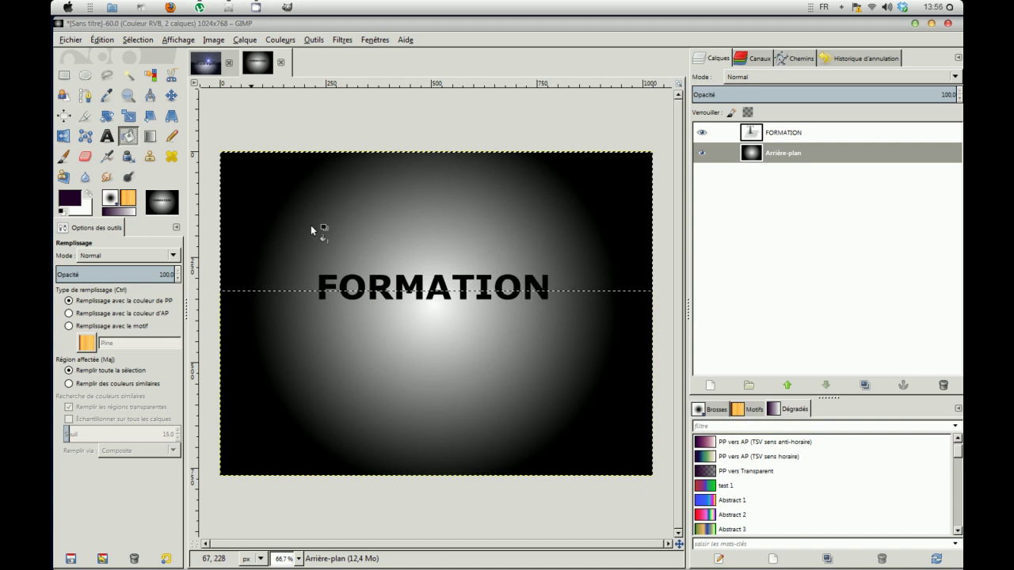
pyautogui.click(366, 208)
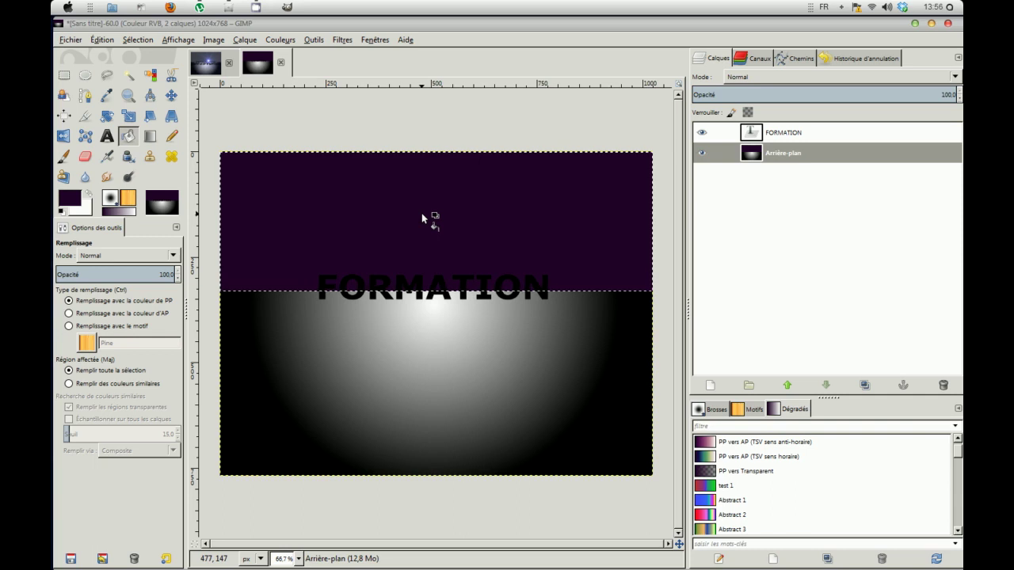
# Duplicate the FORMATION text layer and hide the duplicate.
pyautogui.click(803, 132)
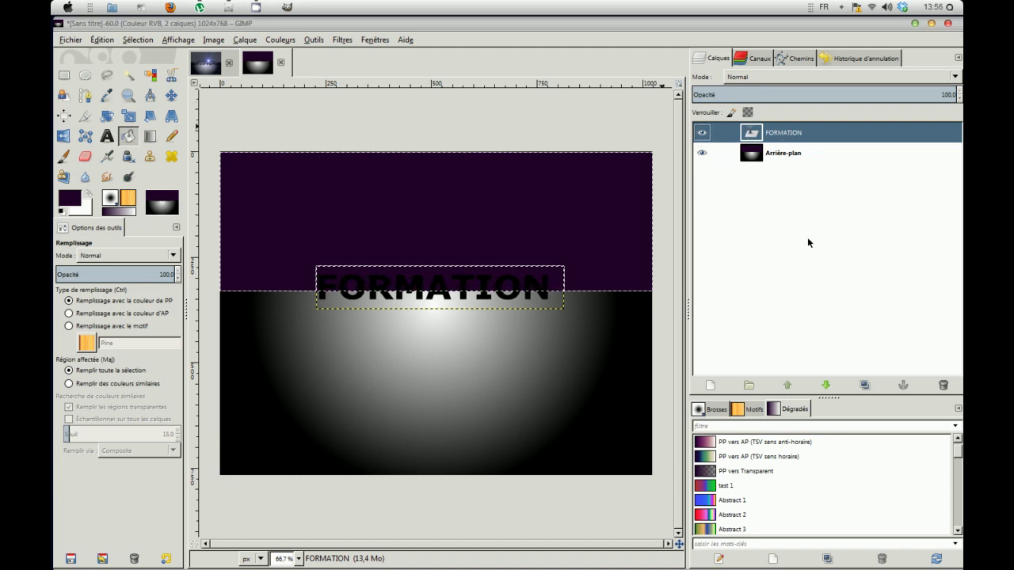
pyautogui.click(865, 386)
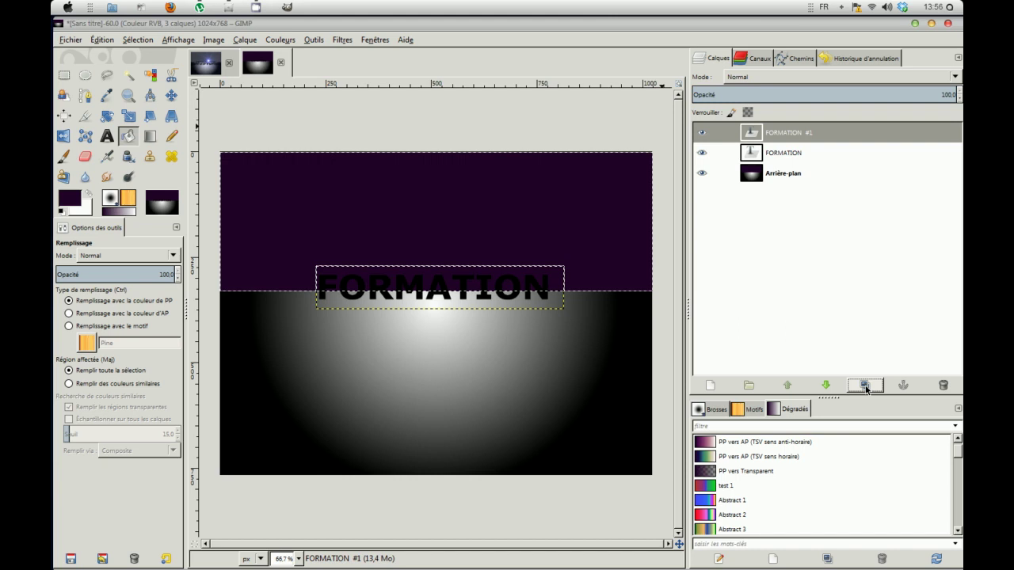
pyautogui.click(701, 133)
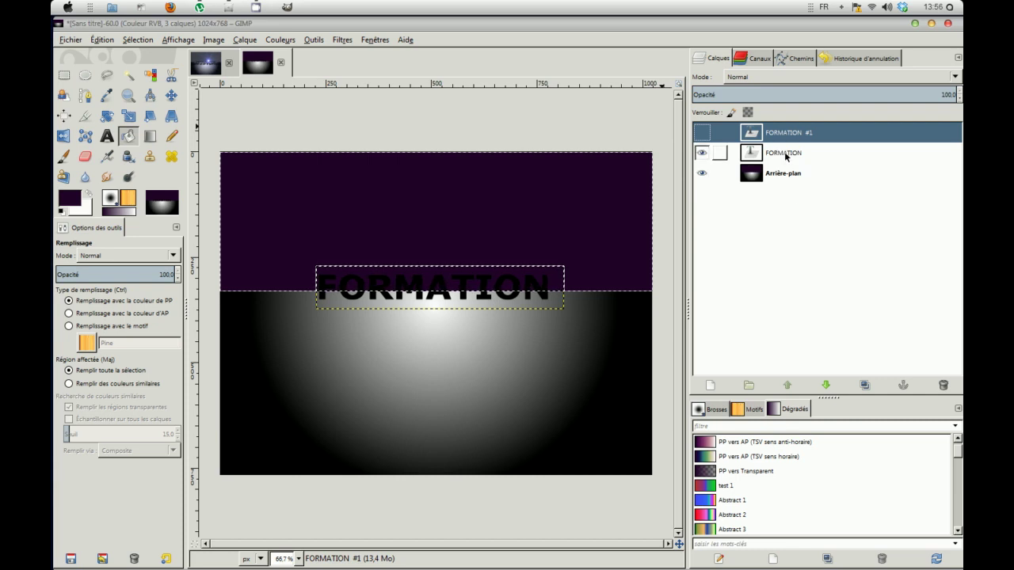
# Merge the original FORMATION text layer down into the background and clear the selection.
pyautogui.click(785, 155)
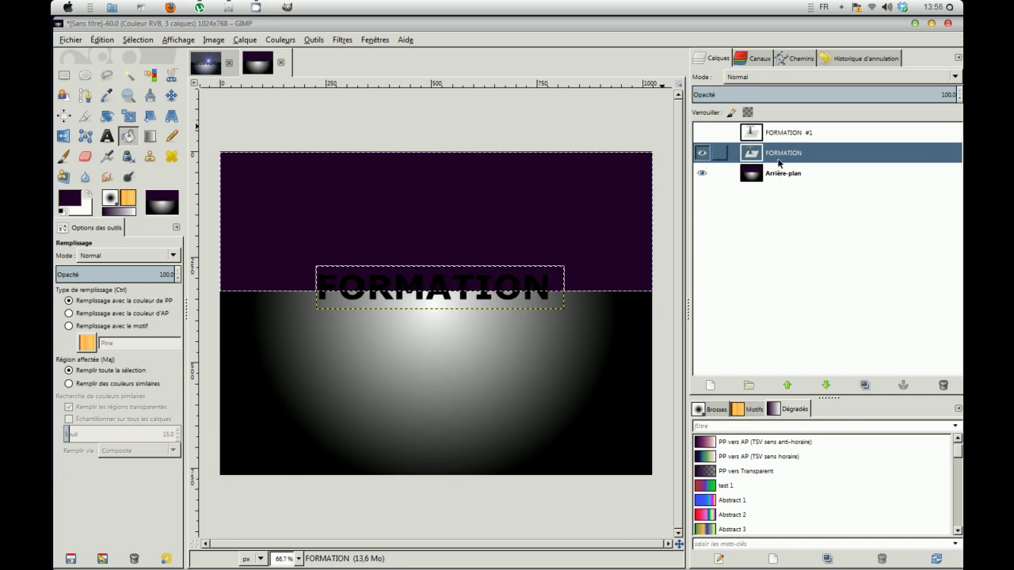
pyautogui.rightClick(779, 162)
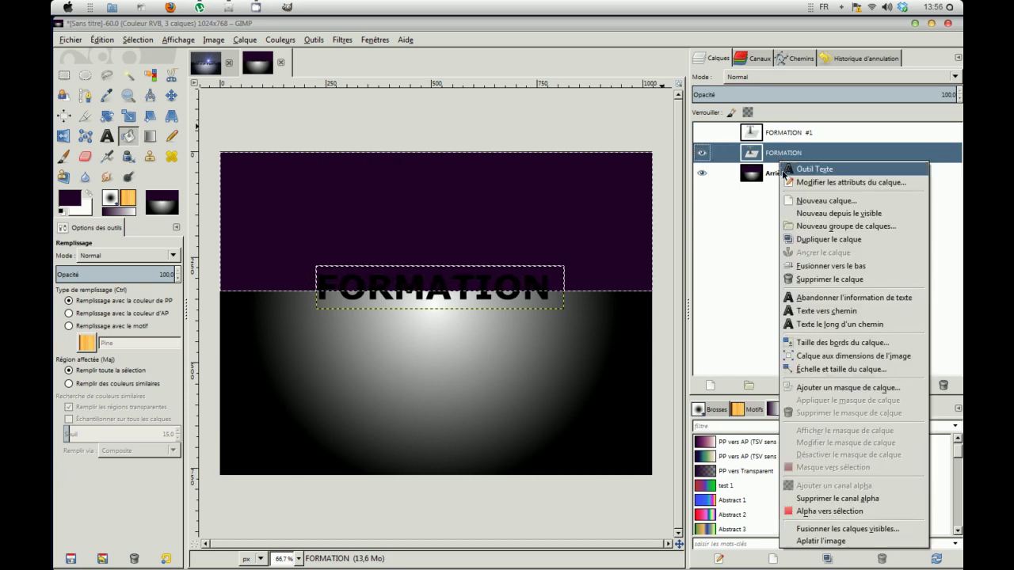
pyautogui.click(821, 270)
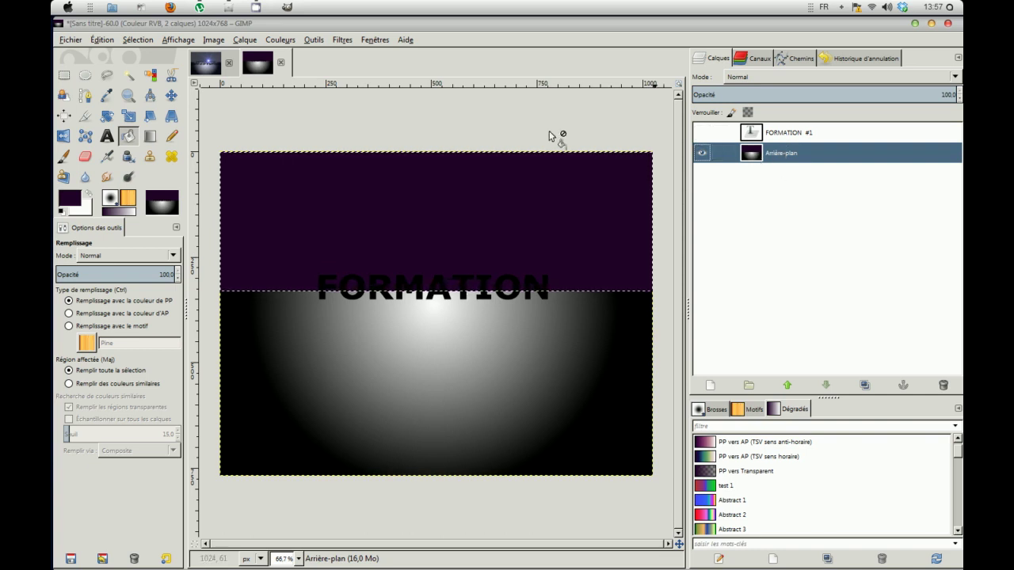
pyautogui.click(152, 43)
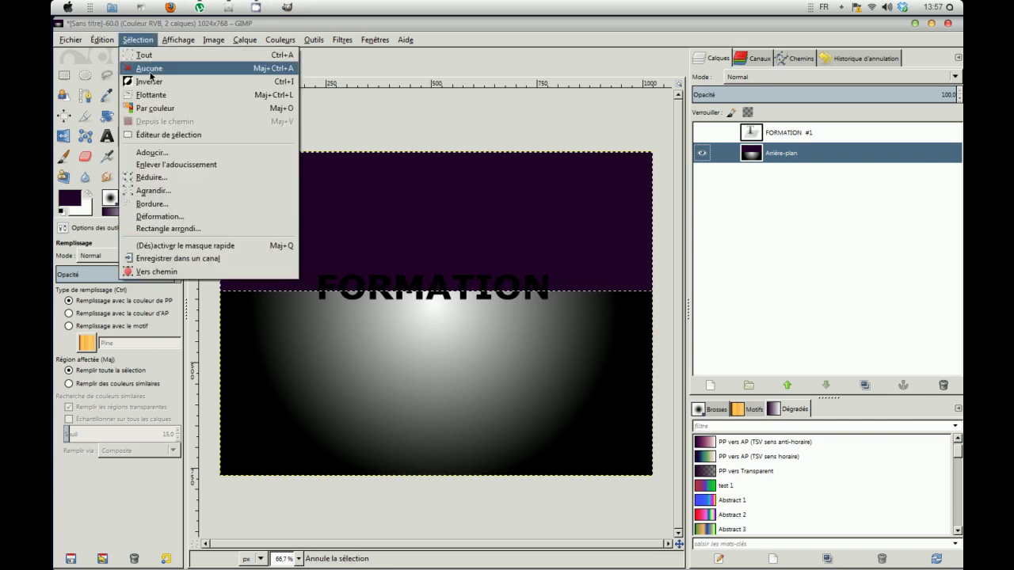
pyautogui.click(151, 75)
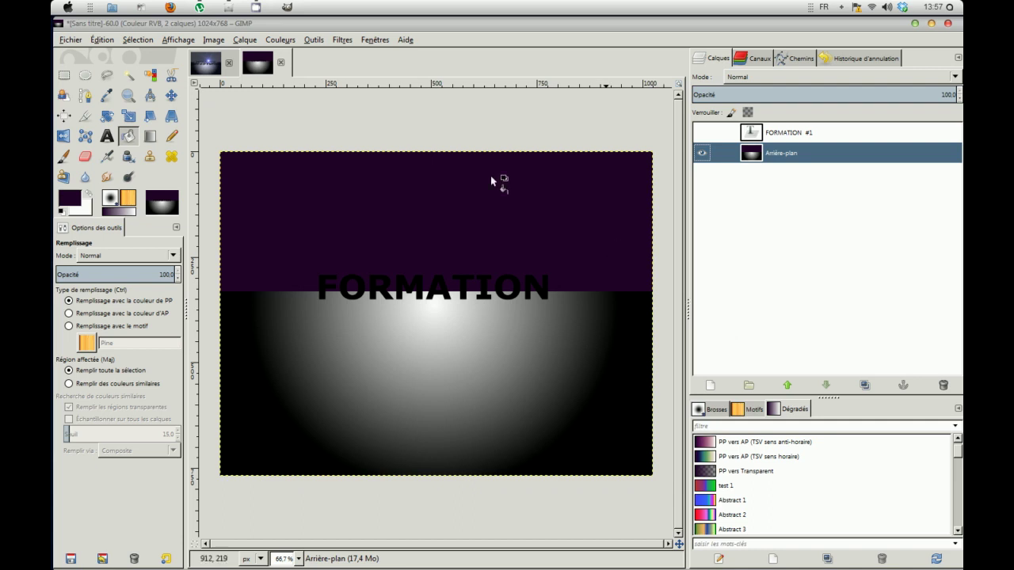
# Start the Supernova filter on the background layer and place its centre at X 552, Y 250 px, just above the text.
pyautogui.click(344, 40)
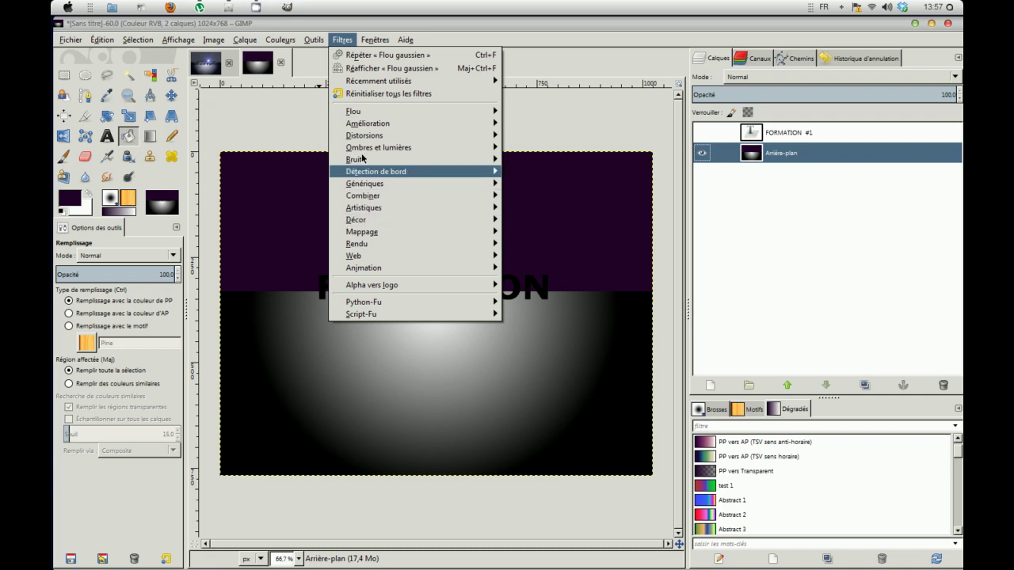
pyautogui.moveTo(365, 151)
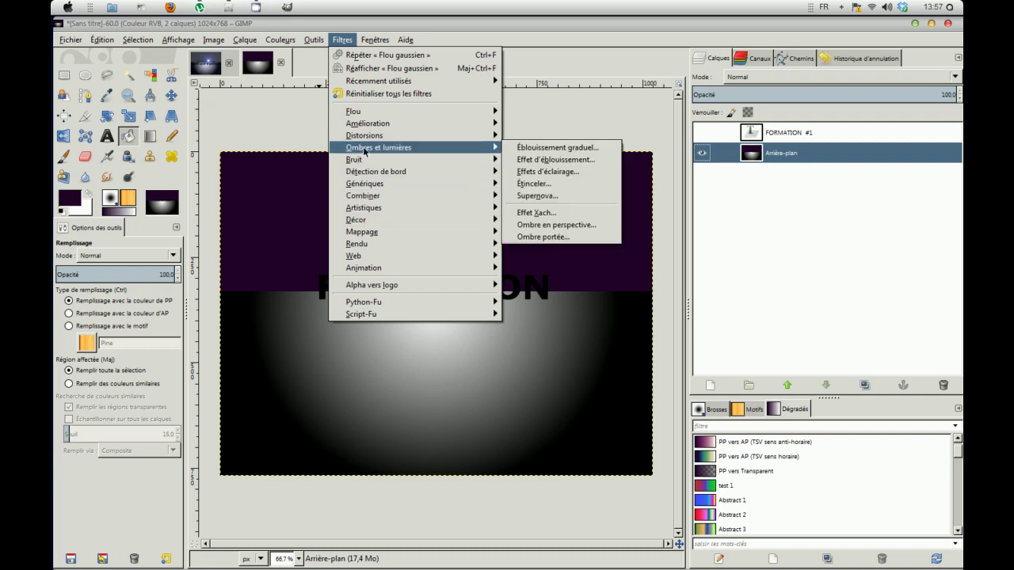
pyautogui.click(540, 203)
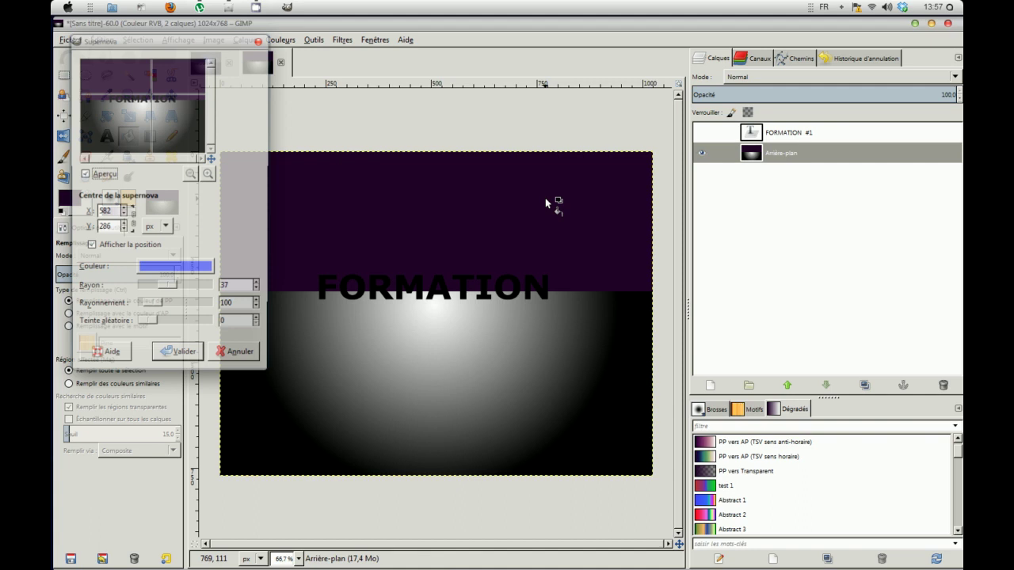
pyautogui.moveTo(174, 40); pyautogui.dragTo(220, 71)
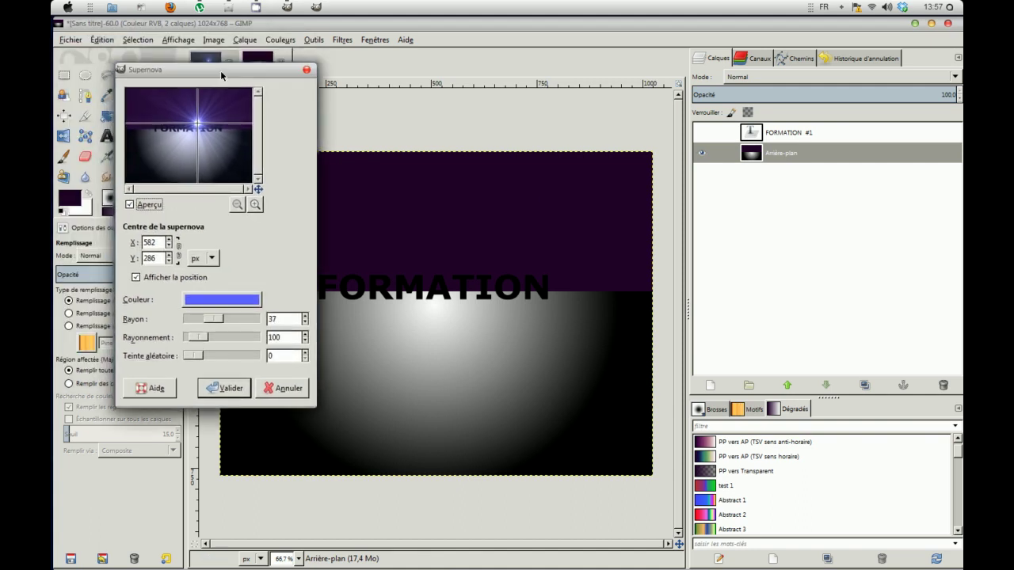
pyautogui.moveTo(197, 123)
pyautogui.mouseDown()
pyautogui.moveTo(194, 108)
pyautogui.moveTo(194, 119)
pyautogui.mouseUp()
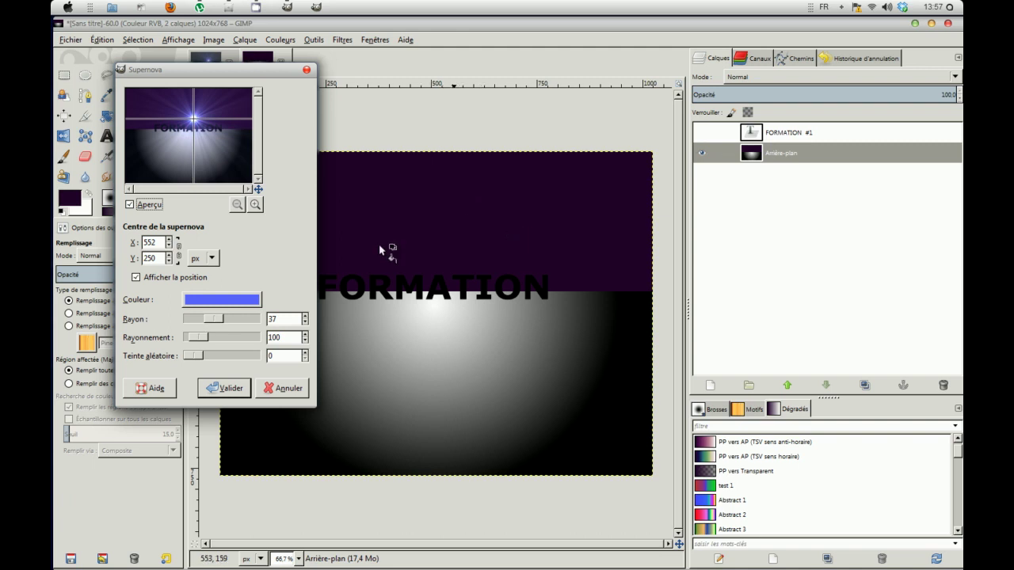
# Change the supernova's colour to a light yellow-green.
pyautogui.click(243, 299)
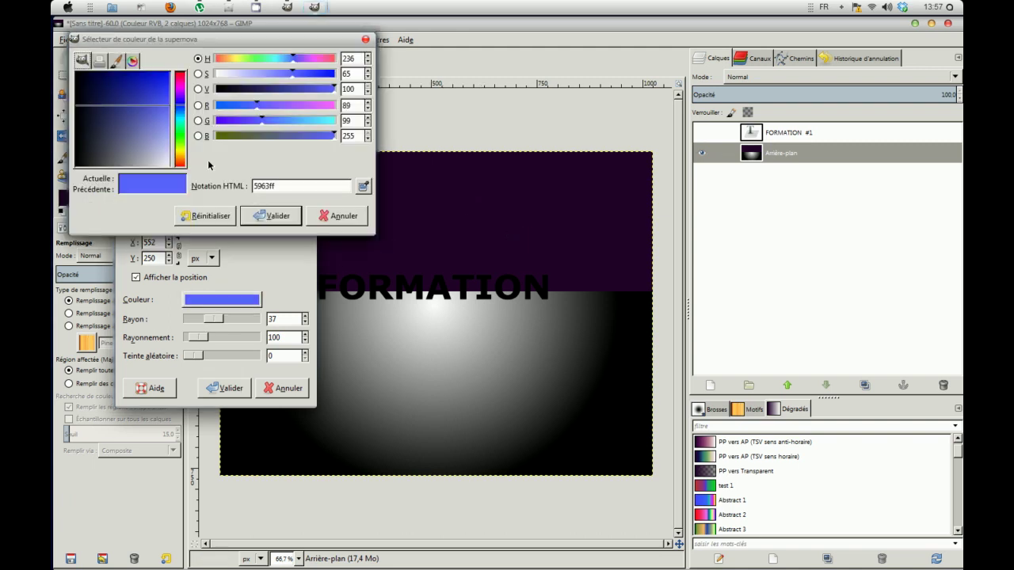
pyautogui.click(181, 125)
pyautogui.moveTo(181, 127); pyautogui.dragTo(181, 123)
pyautogui.moveTo(312, 136); pyautogui.dragTo(297, 135)
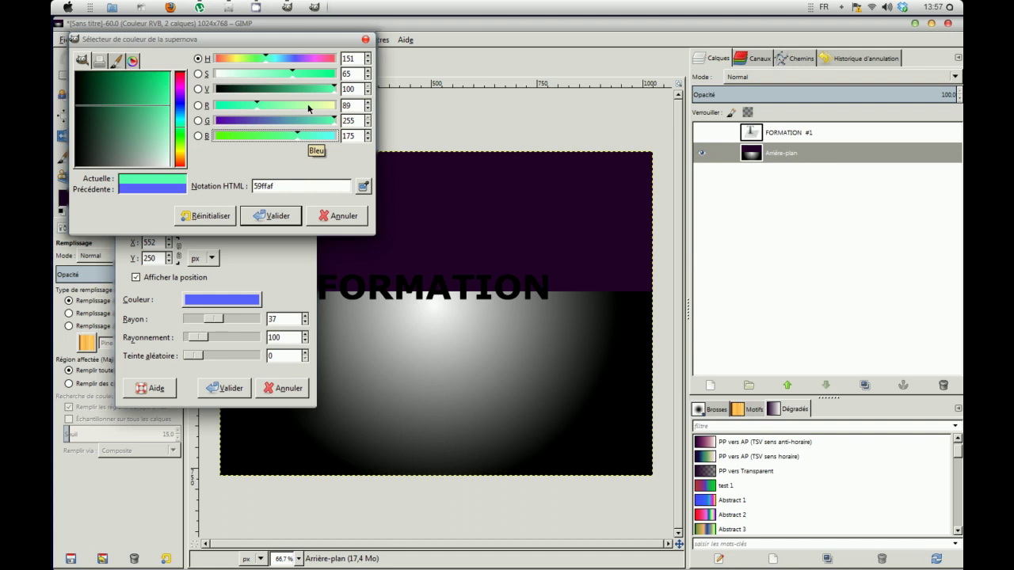
pyautogui.click(306, 105)
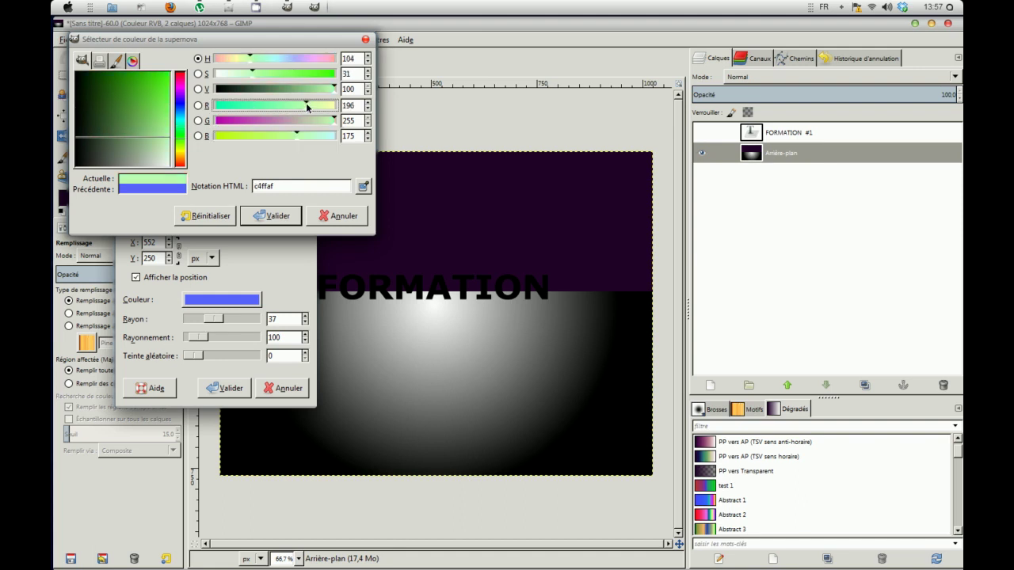
pyautogui.click(313, 104)
pyautogui.click(289, 136)
pyautogui.click(301, 215)
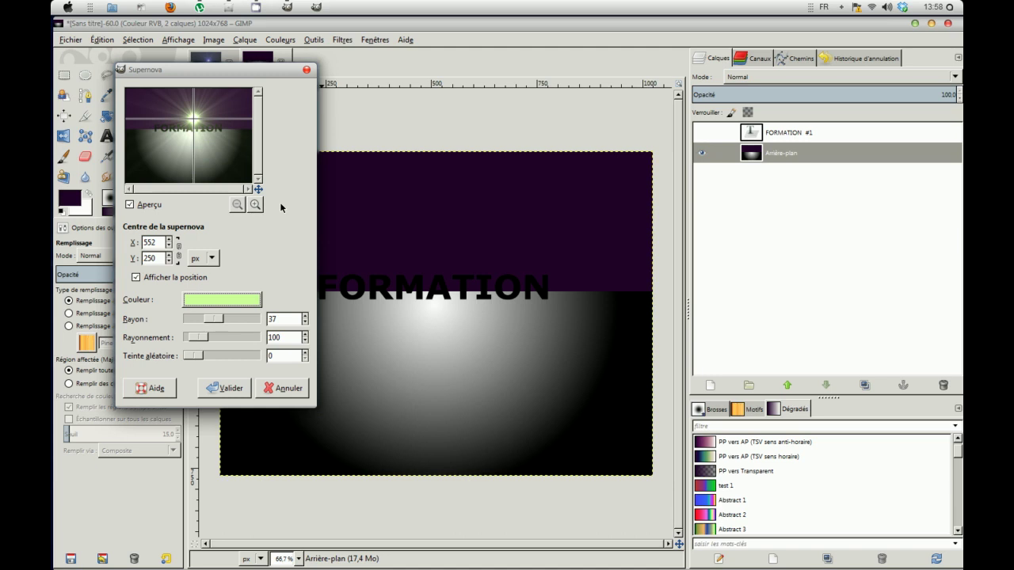
# Set the supernova's radius to 25 and apply the filter to the background.
pyautogui.click(255, 318)
pyautogui.click(305, 323)
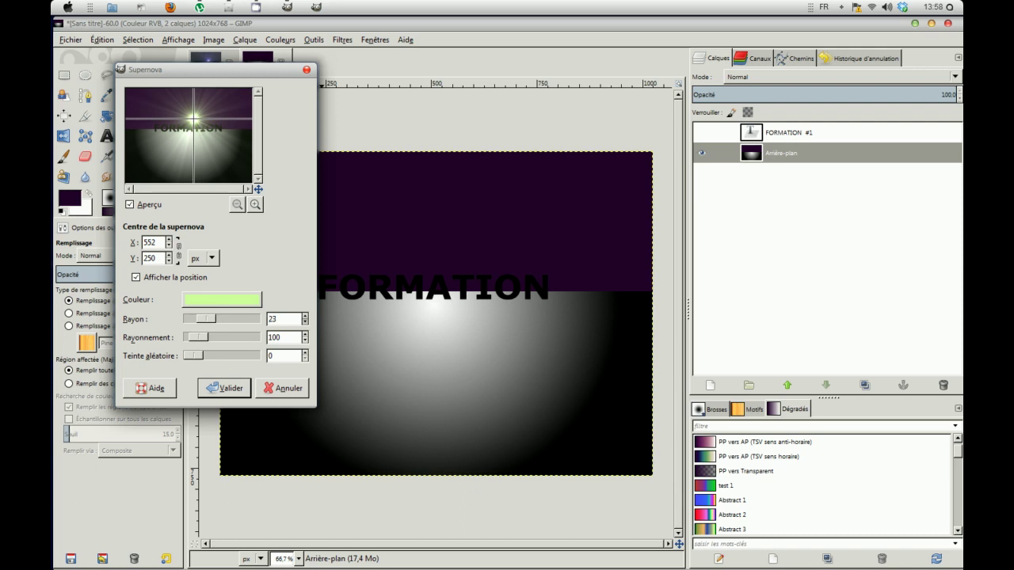
pyautogui.click(306, 316)
pyautogui.click(306, 316)
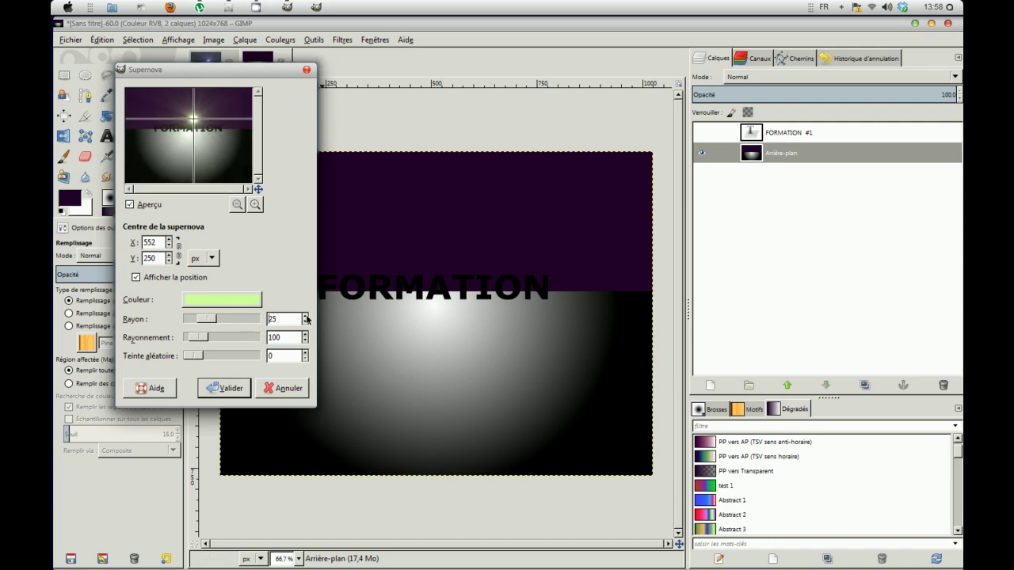
pyautogui.click(225, 388)
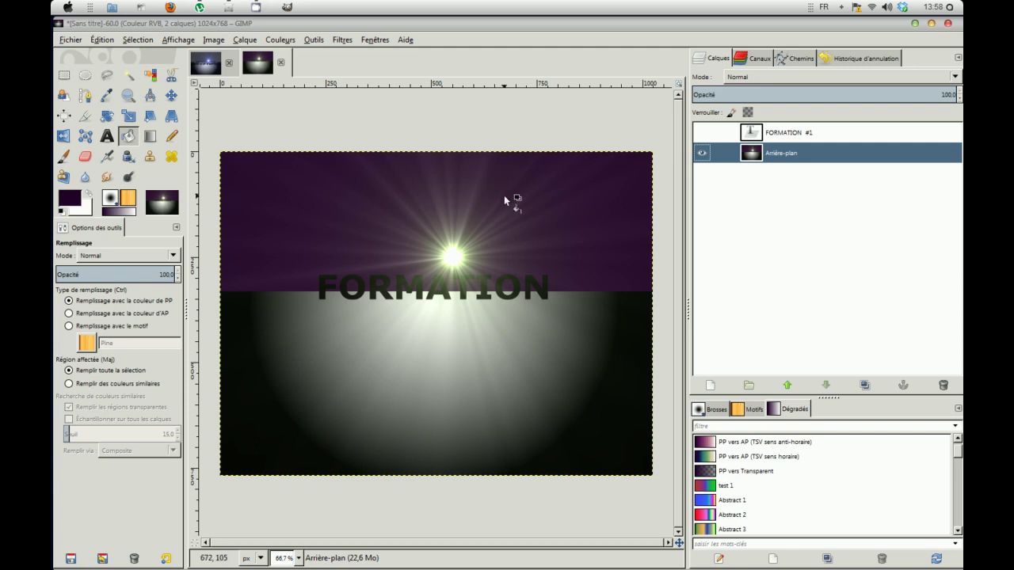
# Toggle the duplicate text layer's visibility to compare the image with and without it.
pyautogui.click(701, 133)
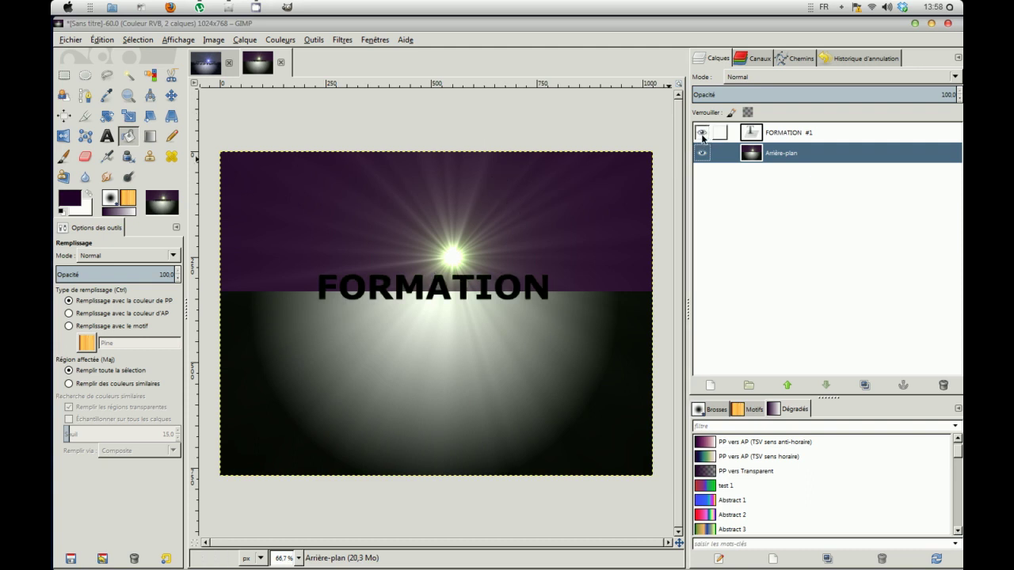
pyautogui.click(702, 133)
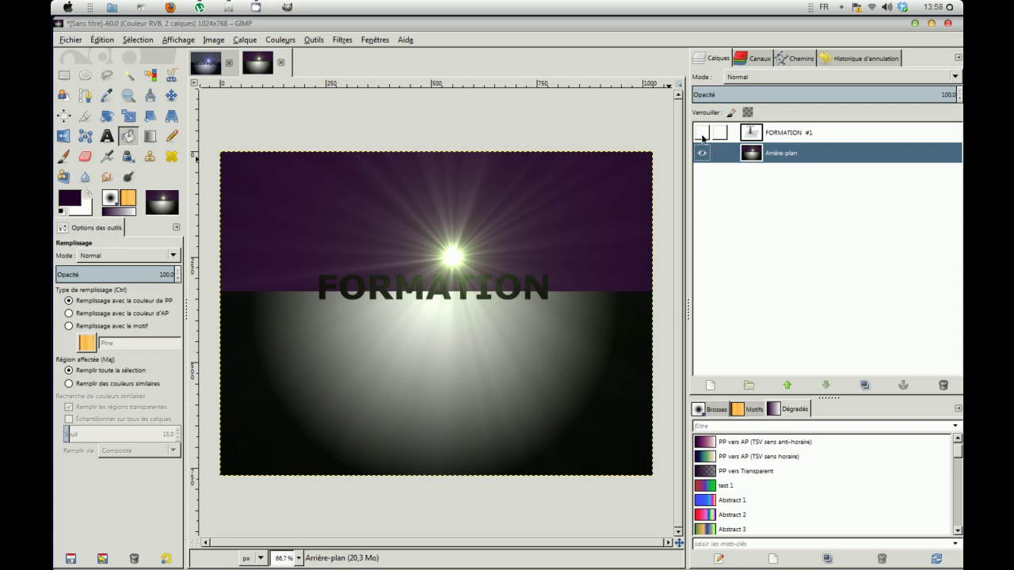
pyautogui.click(702, 136)
pyautogui.click(702, 136)
# Resize the hidden duplicate text layer to the image dimensions and make it visible.
pyautogui.click(788, 133)
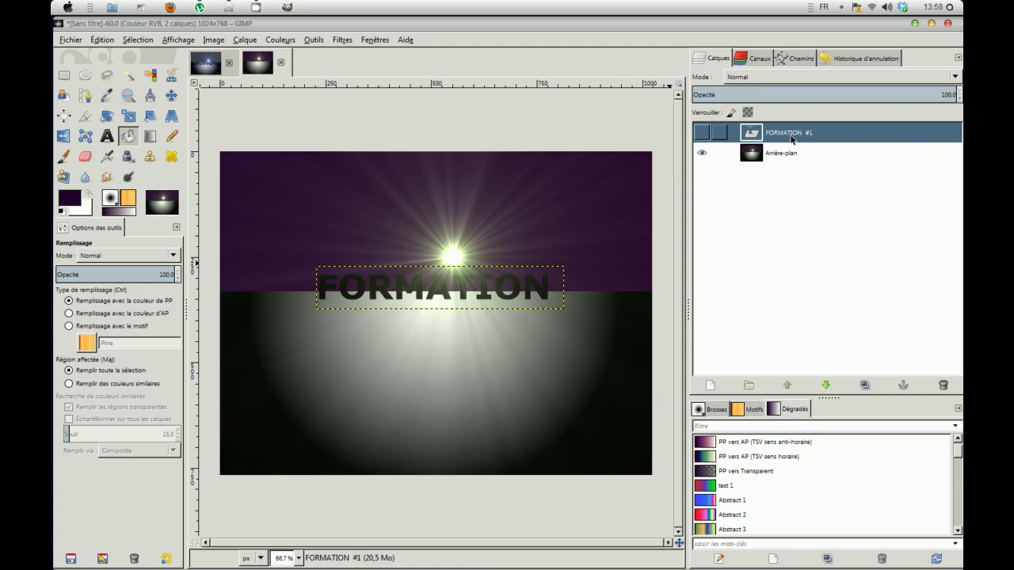
pyautogui.rightClick(791, 139)
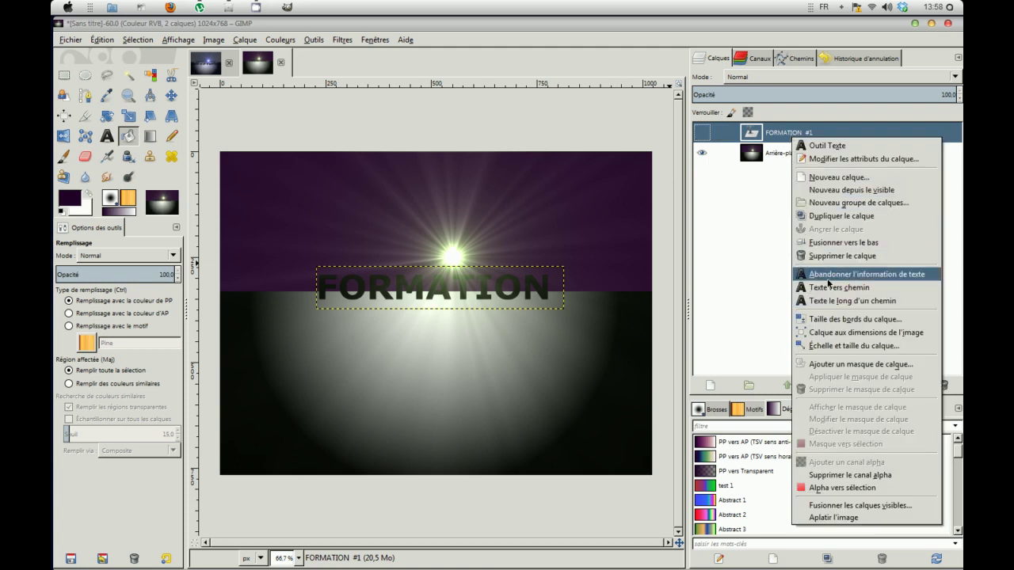
pyautogui.click(842, 333)
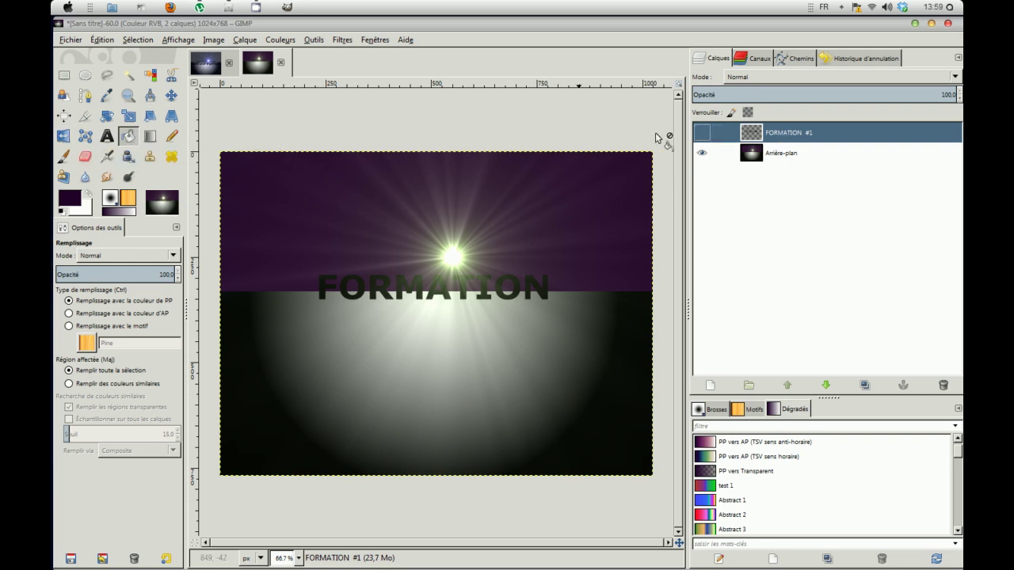
pyautogui.click(704, 135)
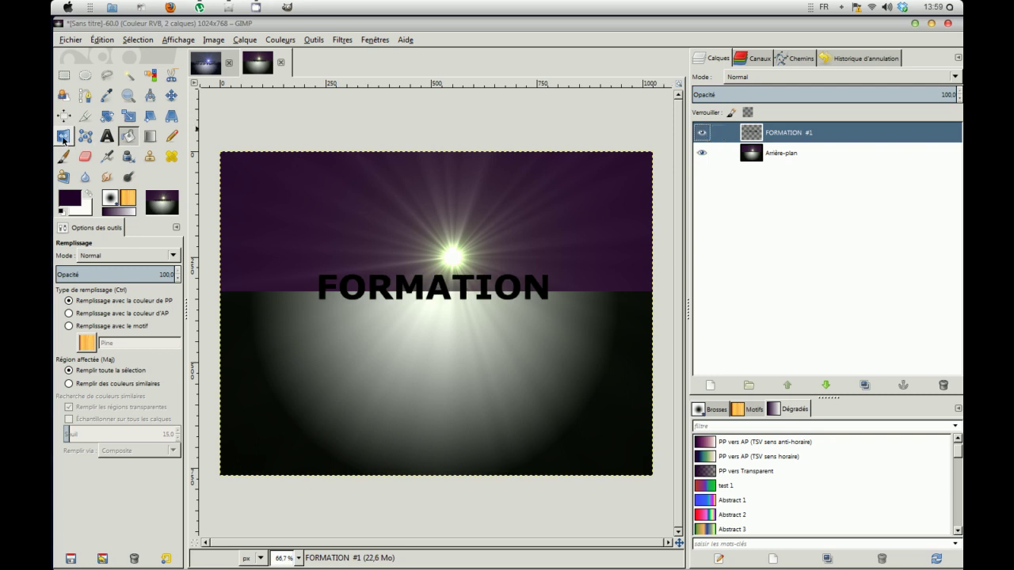
# Flip the duplicate FORMATION text layer vertically.
pyautogui.click(63, 139)
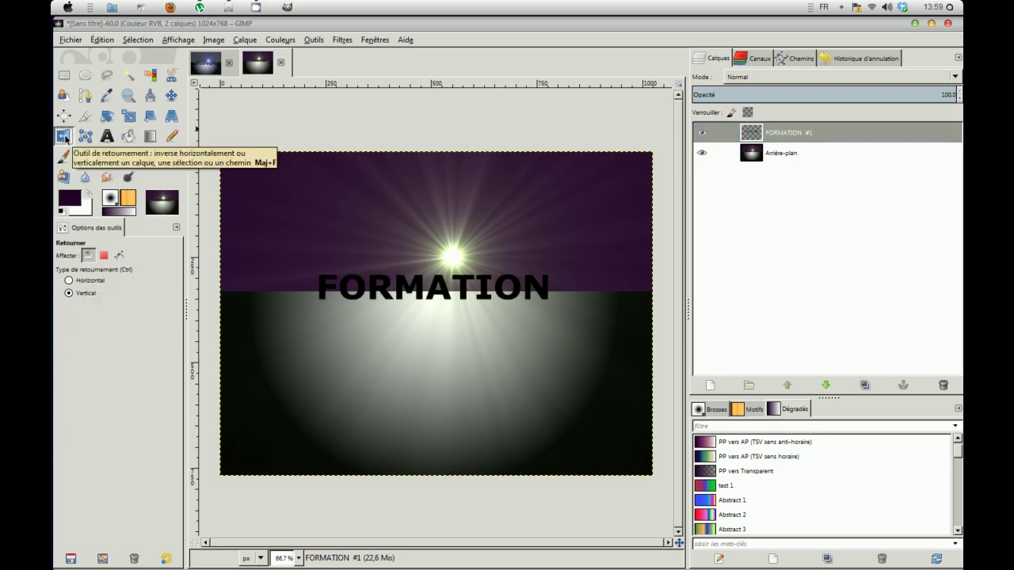
pyautogui.click(70, 280)
pyautogui.click(69, 293)
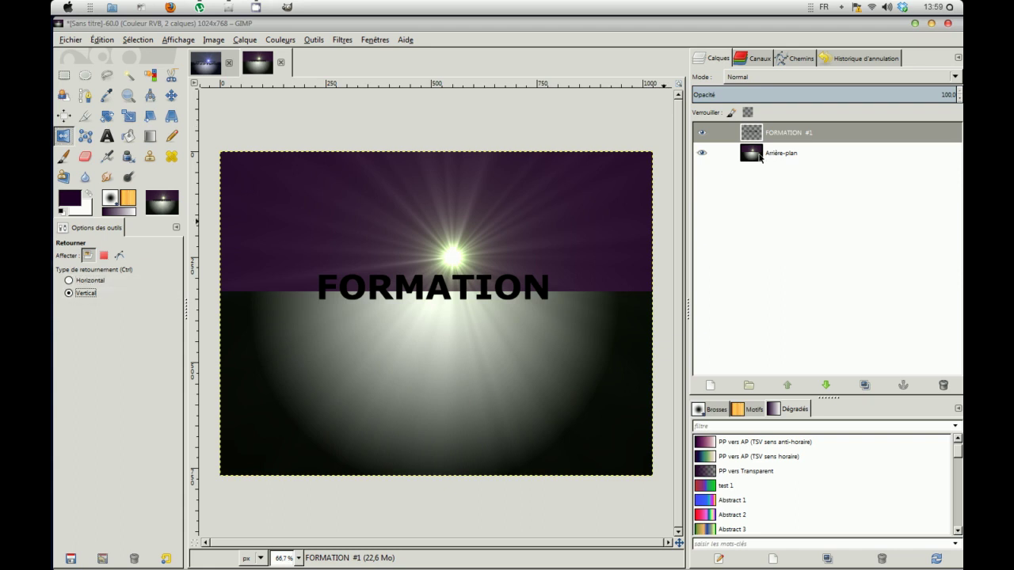
pyautogui.click(775, 137)
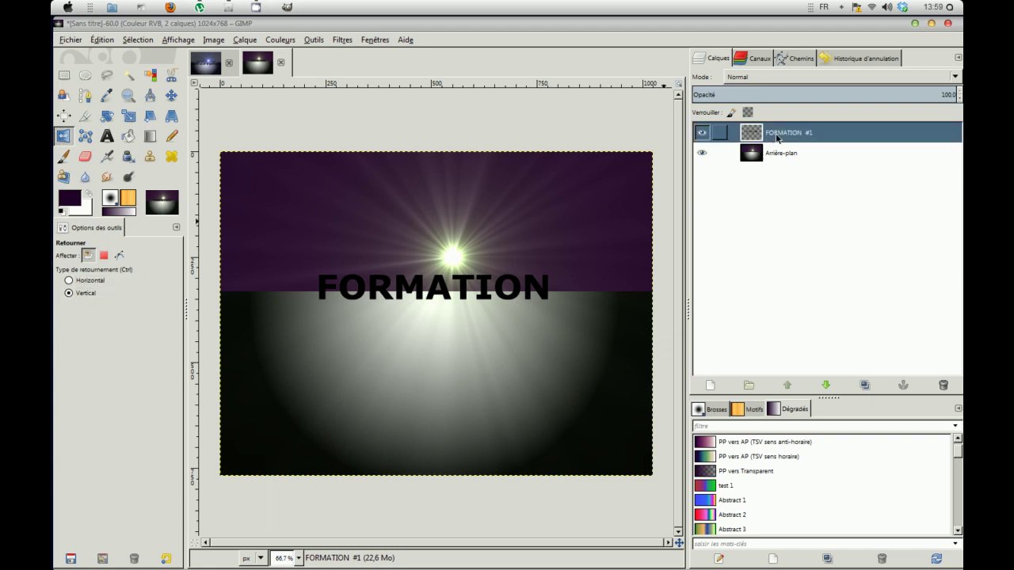
pyautogui.click(420, 292)
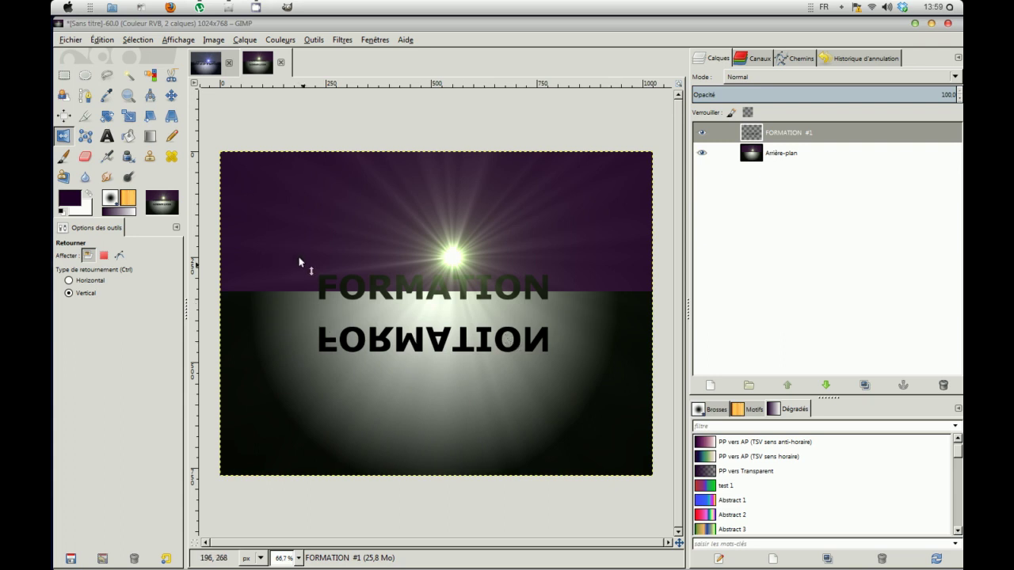
# Move the flipped text up directly beneath the original word and fit its layer to the image dimensions.
pyautogui.click(171, 95)
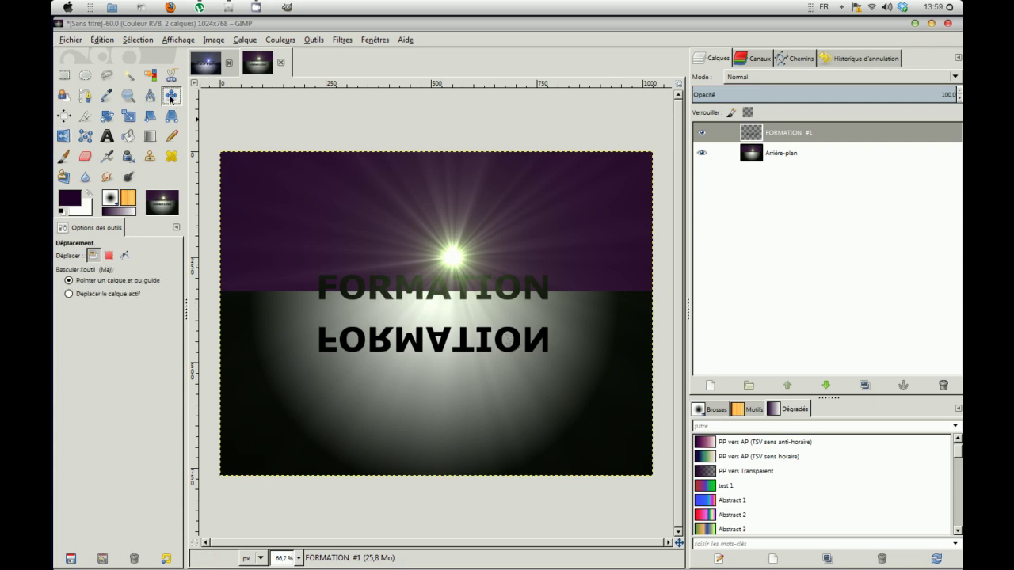
pyautogui.moveTo(402, 342); pyautogui.dragTo(404, 315)
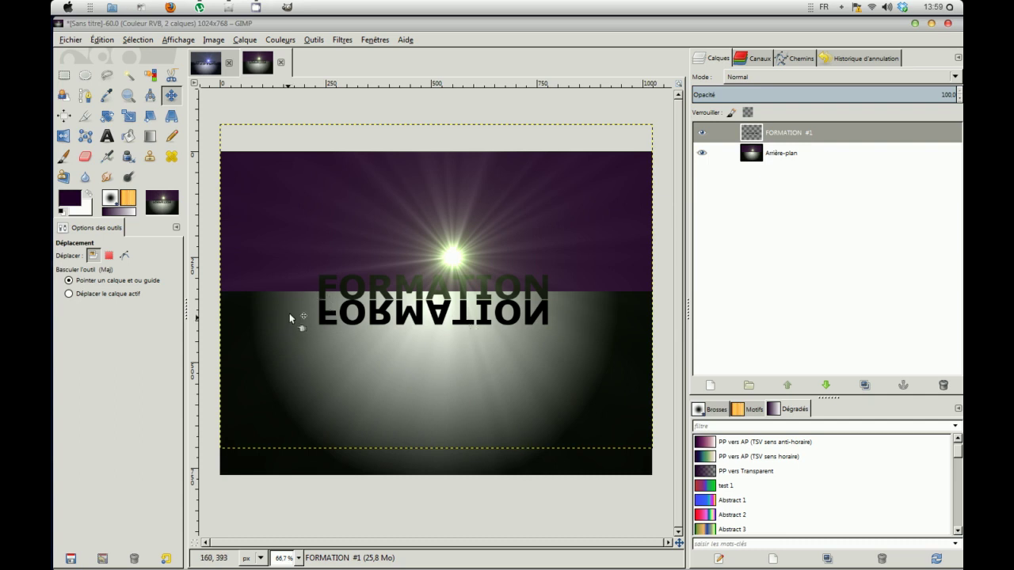
pyautogui.rightClick(777, 141)
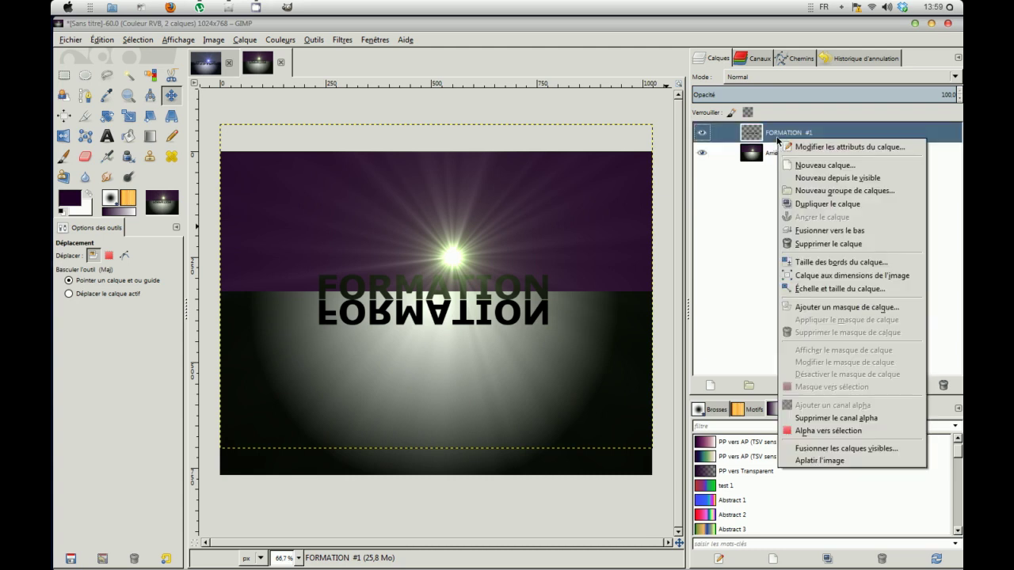
pyautogui.click(816, 277)
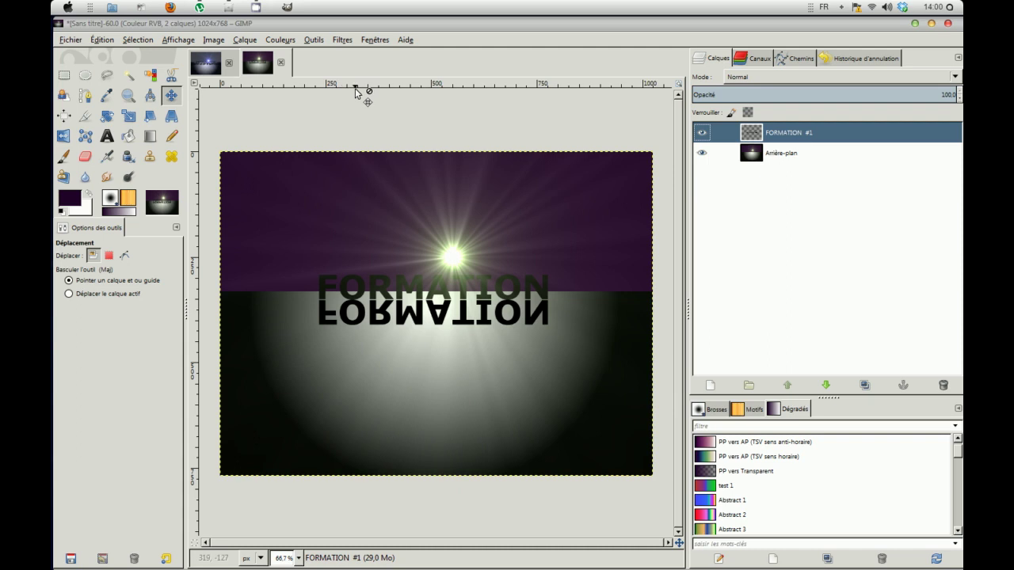
# Place two horizontal and two vertical guides framing the flipped FORMATION text on all four sides.
pyautogui.click(311, 40)
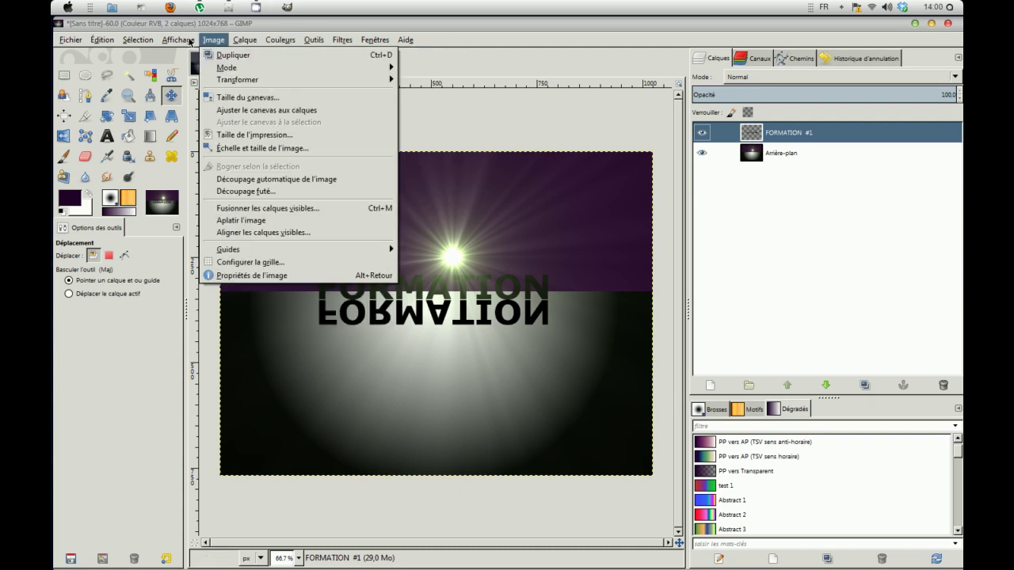
pyautogui.moveTo(182, 42)
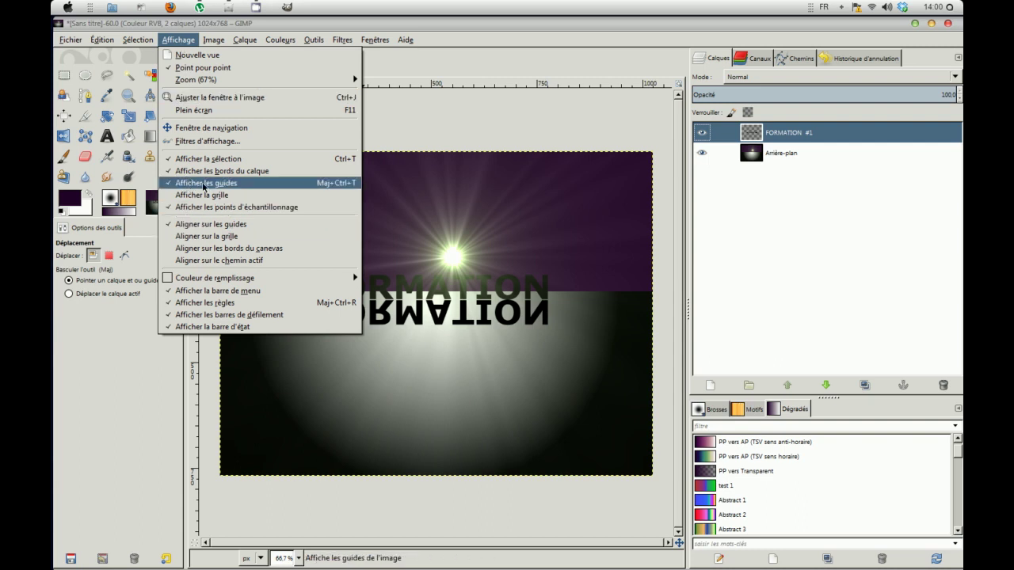
pyautogui.click(400, 152)
pyautogui.moveTo(388, 86); pyautogui.dragTo(398, 302)
pyautogui.moveTo(381, 185); pyautogui.dragTo(385, 326)
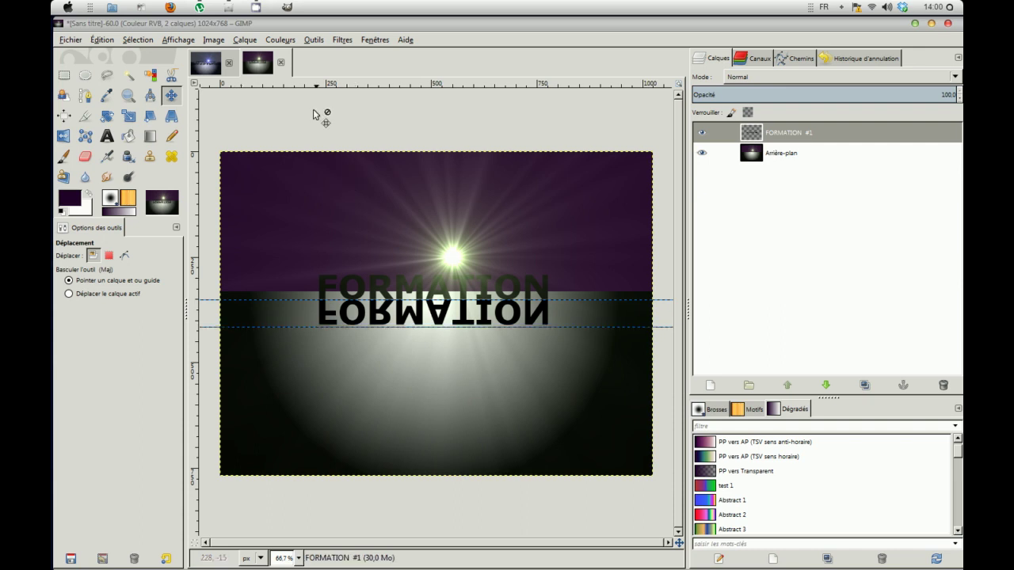
pyautogui.moveTo(191, 138); pyautogui.dragTo(320, 181)
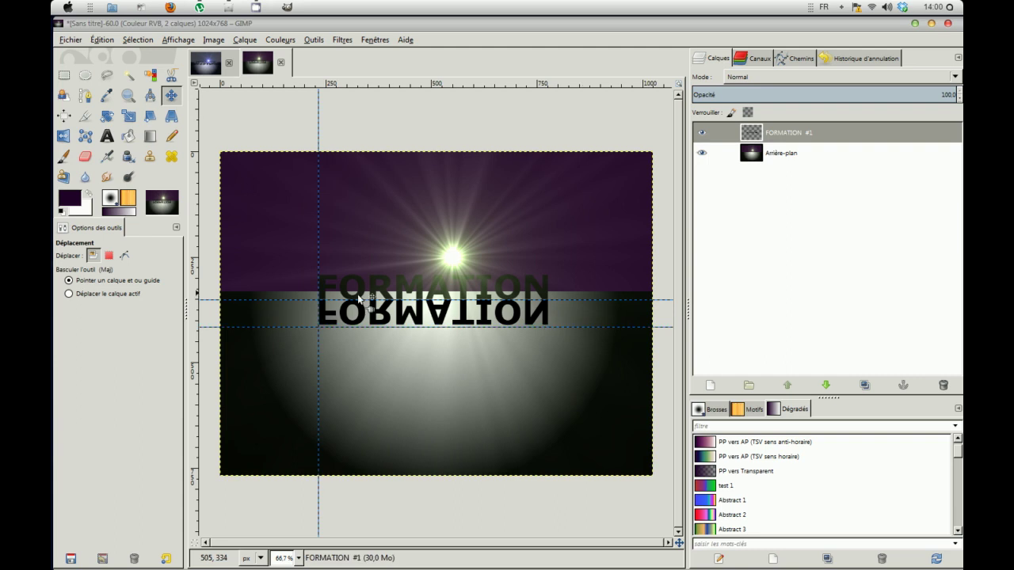
pyautogui.moveTo(195, 152); pyautogui.dragTo(551, 183)
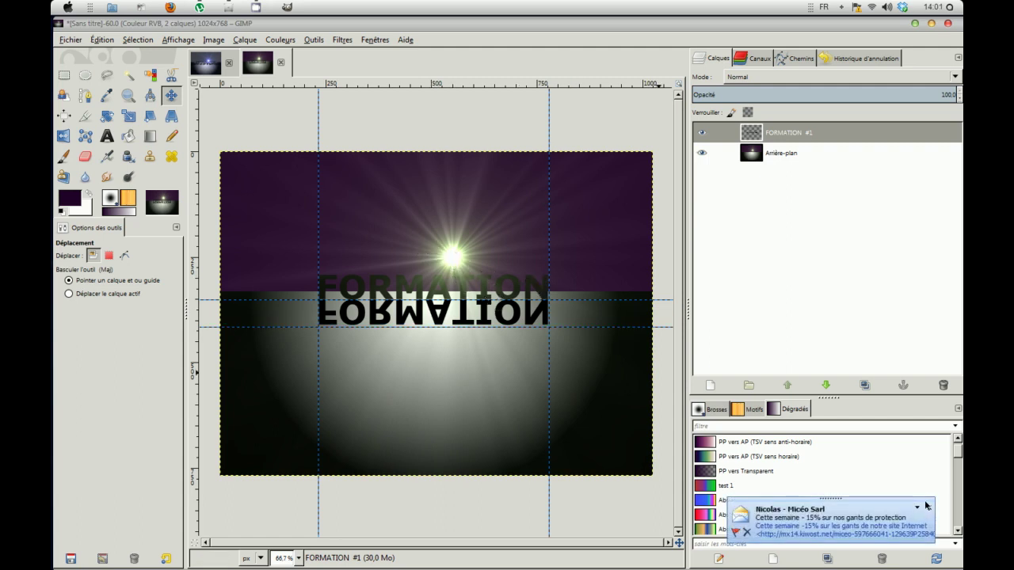
pyautogui.click(927, 505)
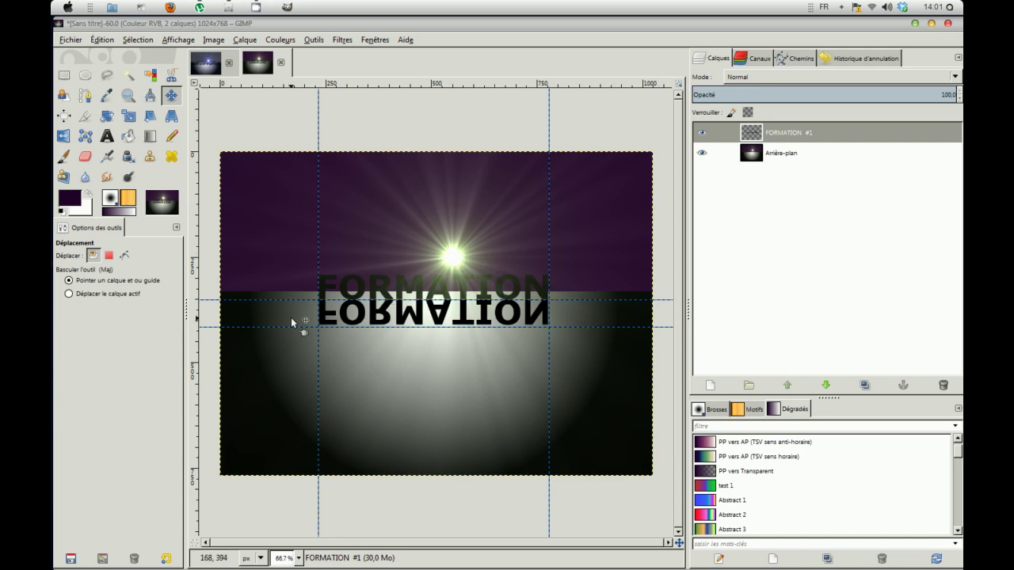
# Add a transparent 1024 x 768 px layer and set the Paintbrush to the 2. Hardness 100 brush.
pyautogui.click(711, 387)
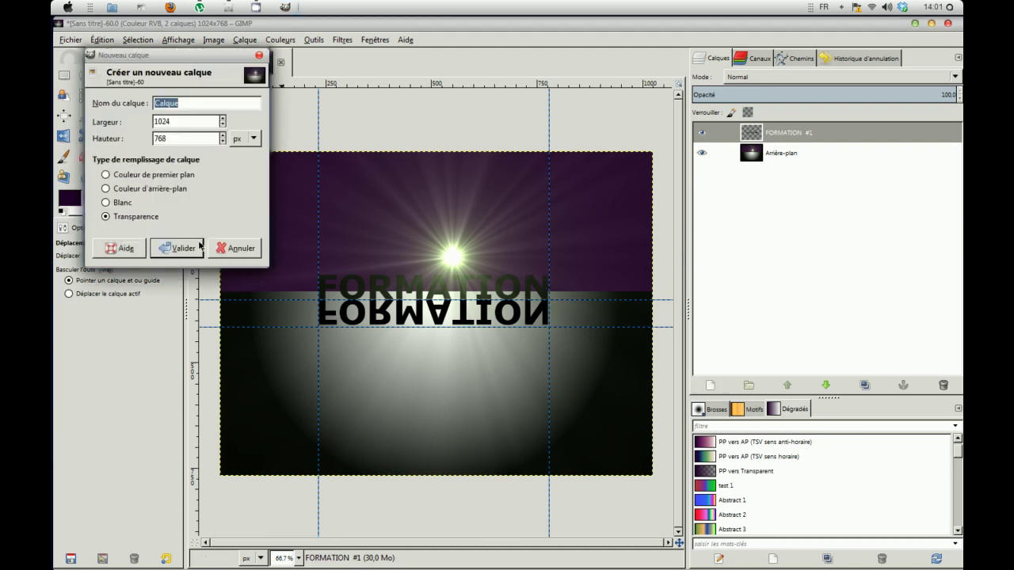
pyautogui.click(194, 249)
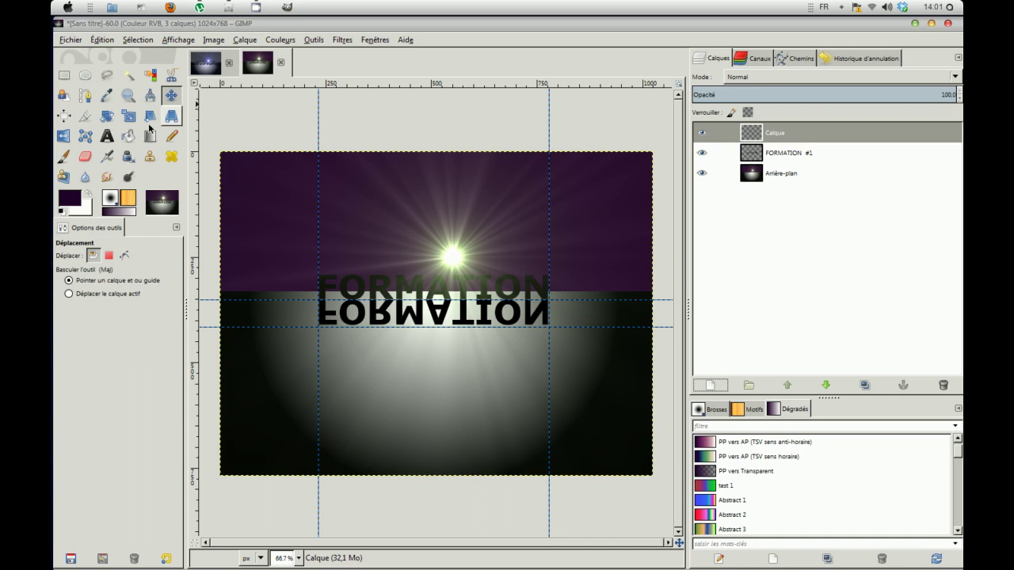
pyautogui.click(62, 157)
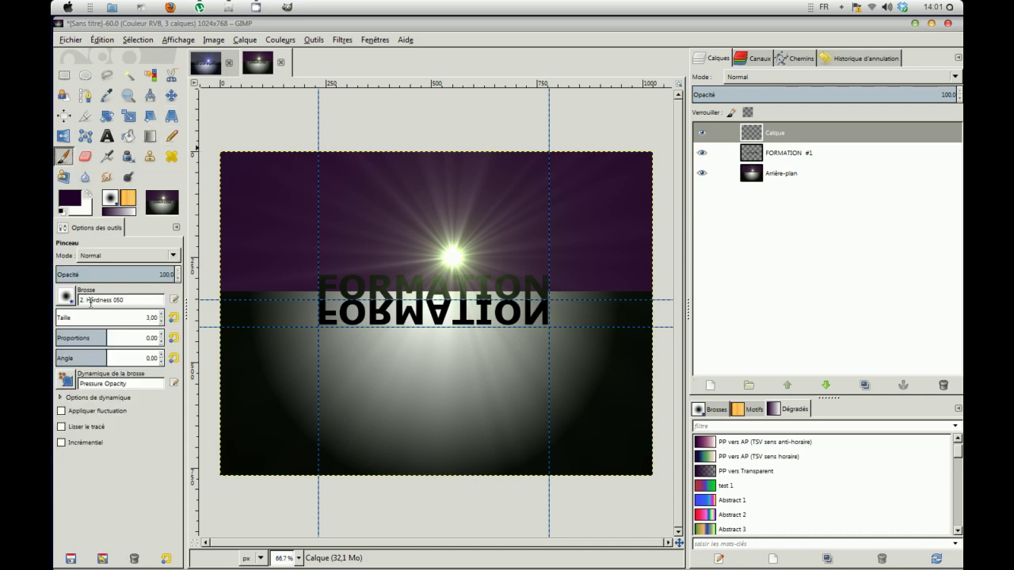
pyautogui.click(65, 296)
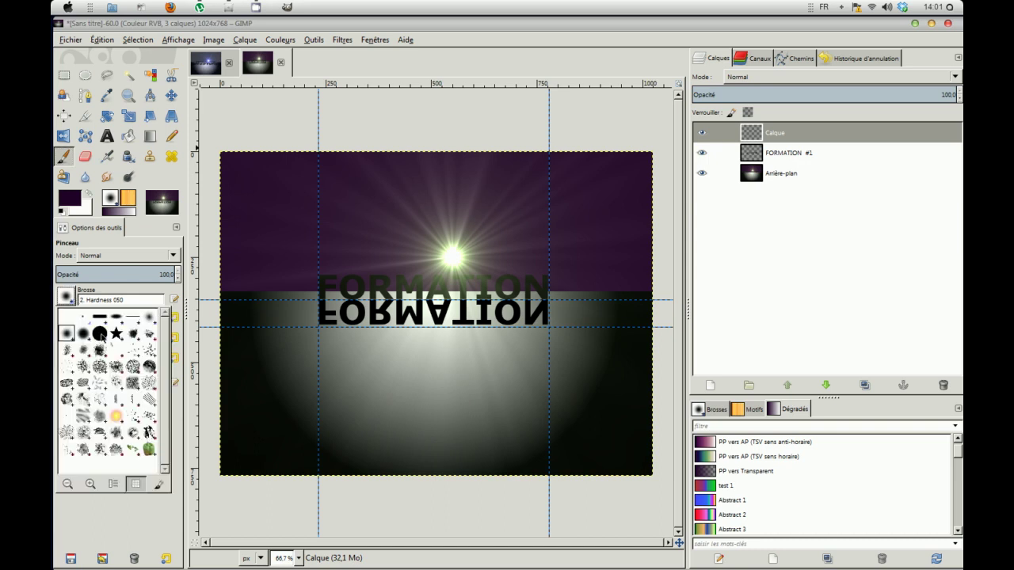
pyautogui.click(105, 337)
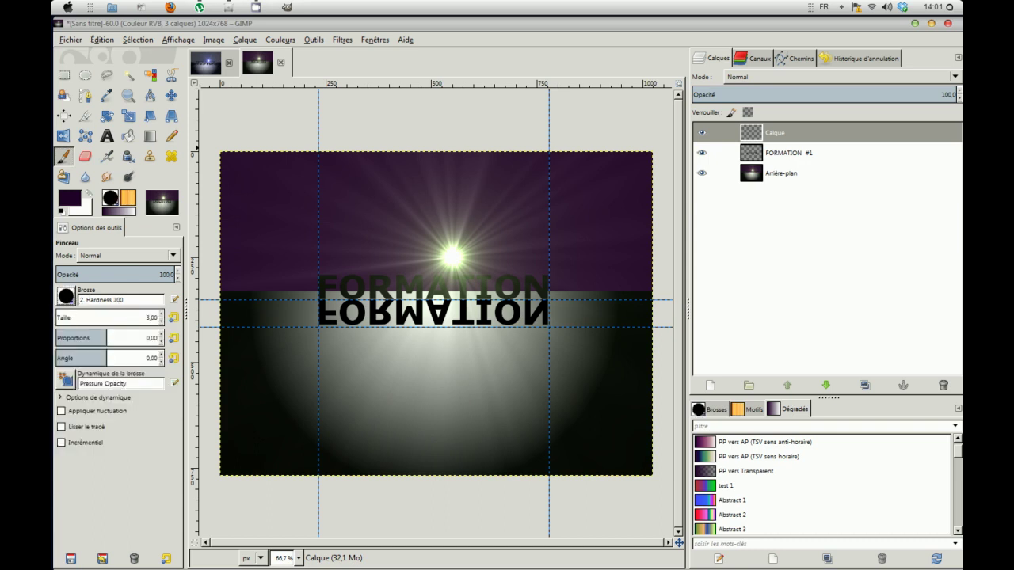
# Change the foreground colour to bright magenta.
pyautogui.click(71, 196)
pyautogui.click(310, 177)
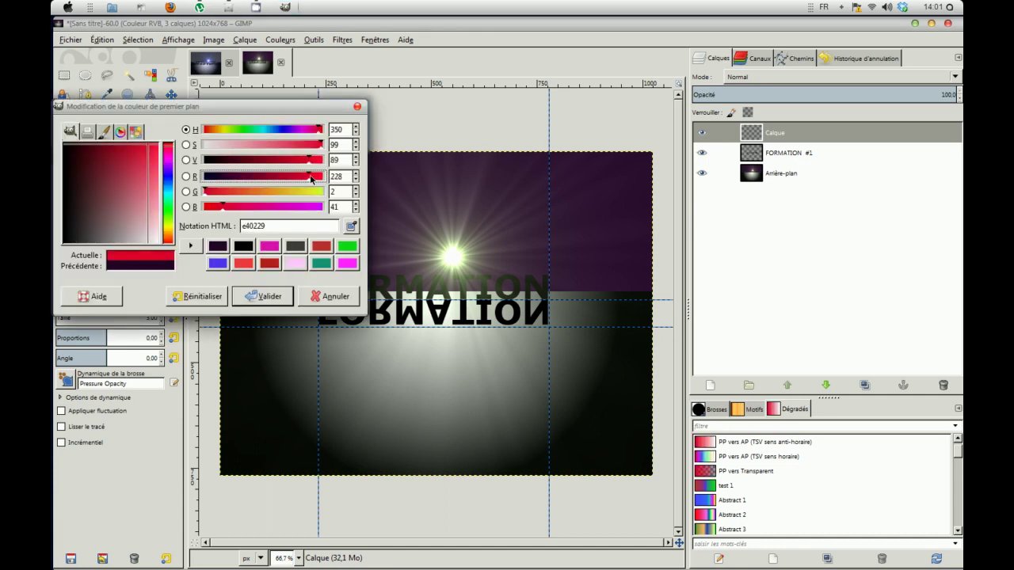
pyautogui.click(303, 146)
pyautogui.click(303, 130)
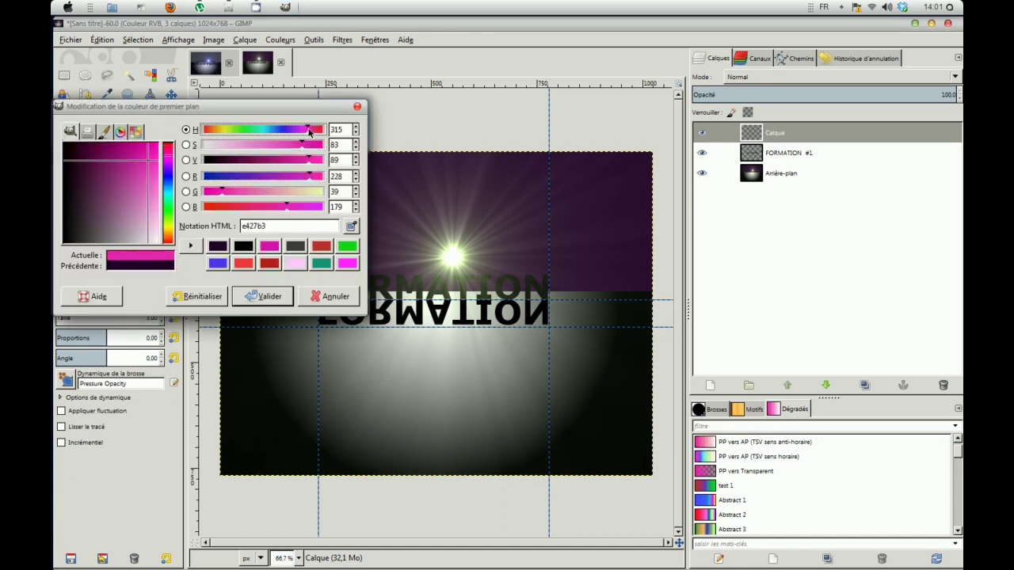
pyautogui.click(263, 297)
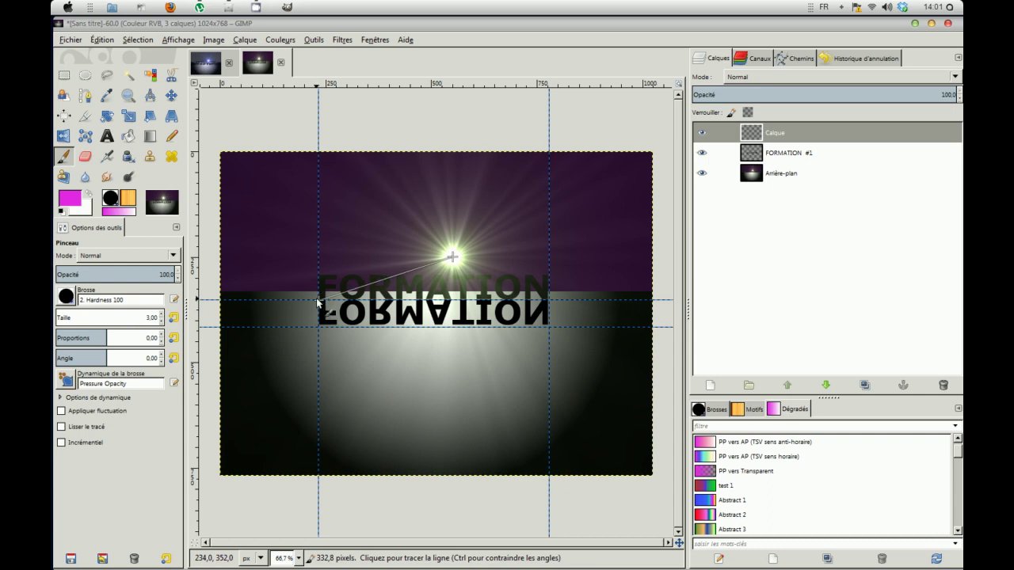
# Paint two straight lines from the supernova's centre through the flipped text's upper guide intersections to the left and right image edges.
pyautogui.keyDown('shift'); pyautogui.click(200, 339); pyautogui.keyUp('shift')
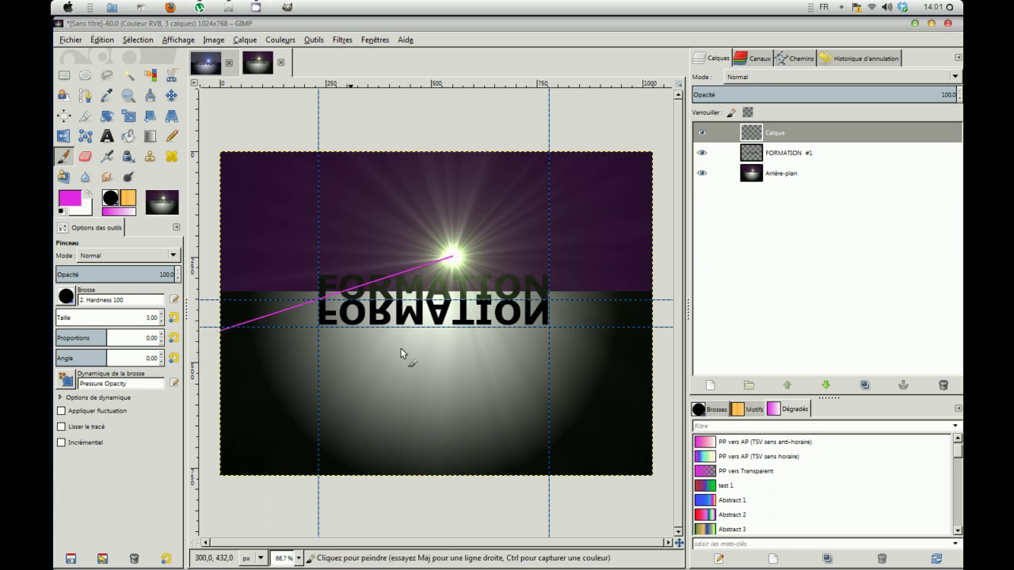
pyautogui.keyDown('ctrl'); pyautogui.scroll(-2, 412, 349); pyautogui.keyUp('ctrl')
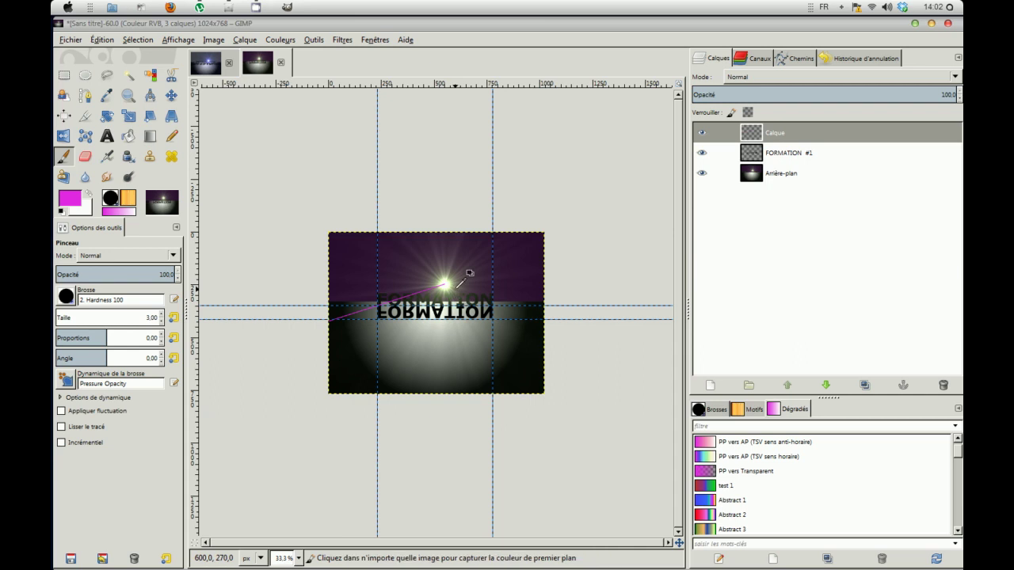
pyautogui.scroll(2, 467, 273)
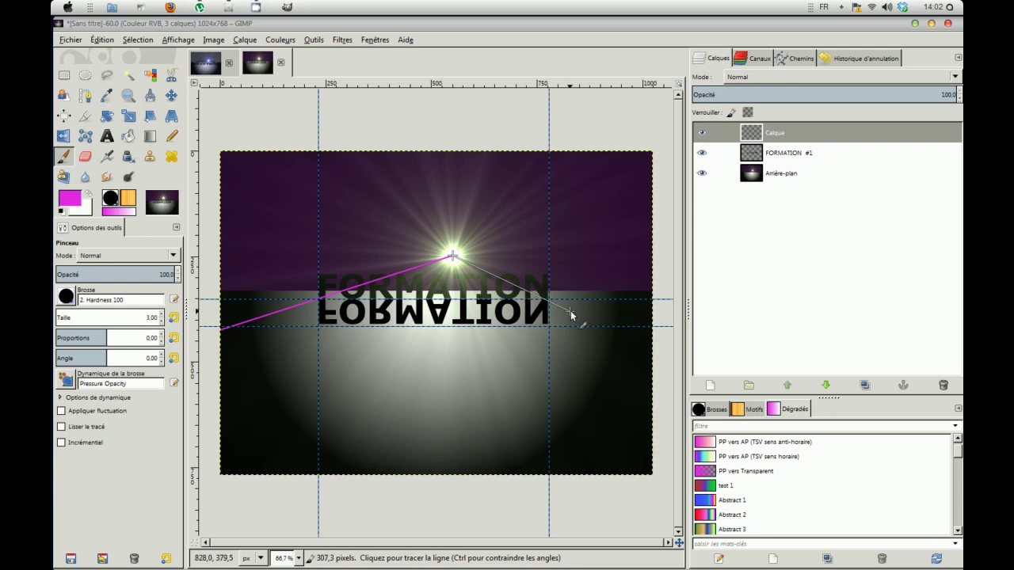
pyautogui.keyDown('shift'); pyautogui.click(664, 351); pyautogui.keyUp('shift')
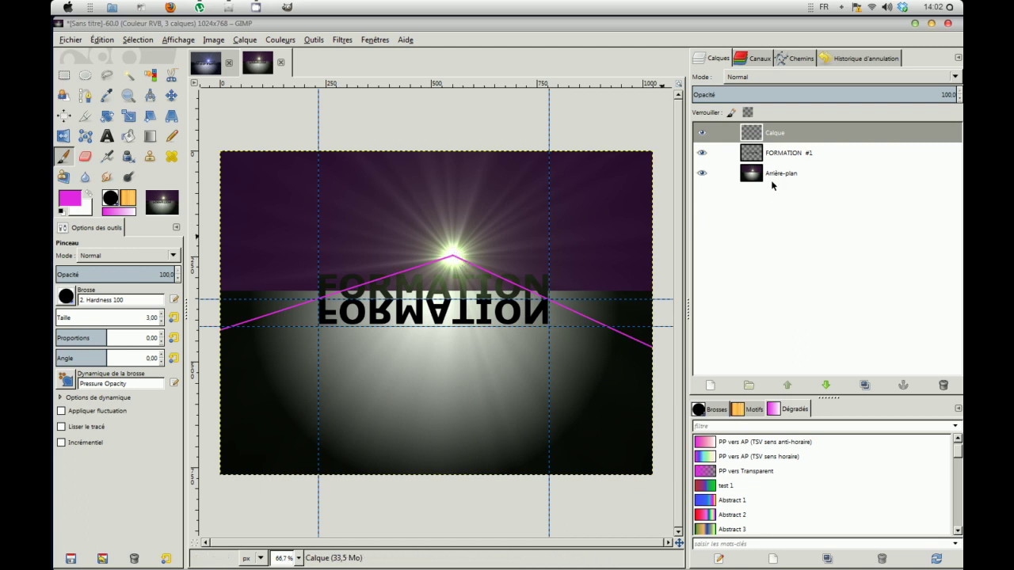
# On the FORMATION #1 layer, make a rectangular selection of about 546 x 65 px around the flipped text within the guides.
pyautogui.click(785, 156)
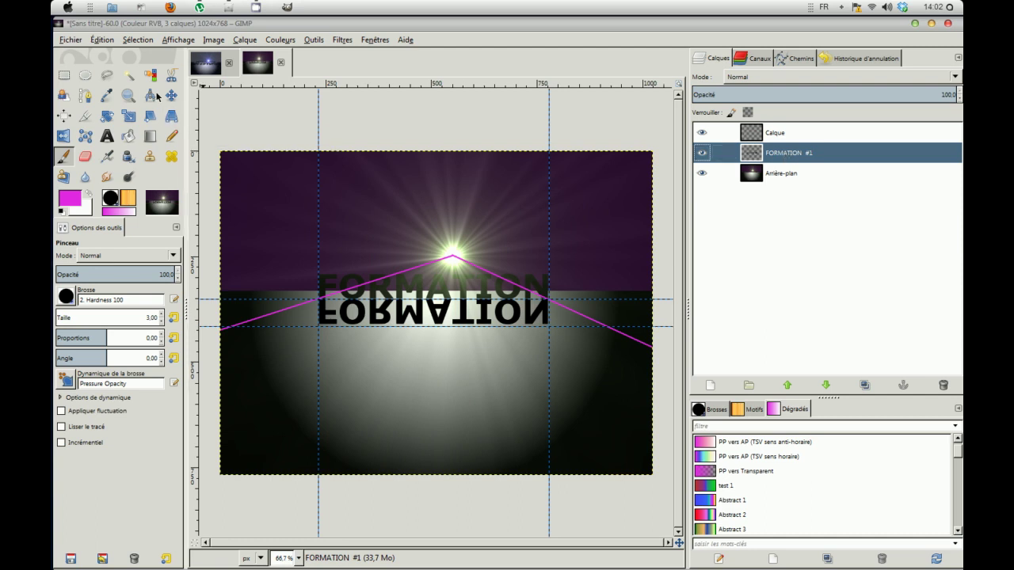
pyautogui.click(65, 75)
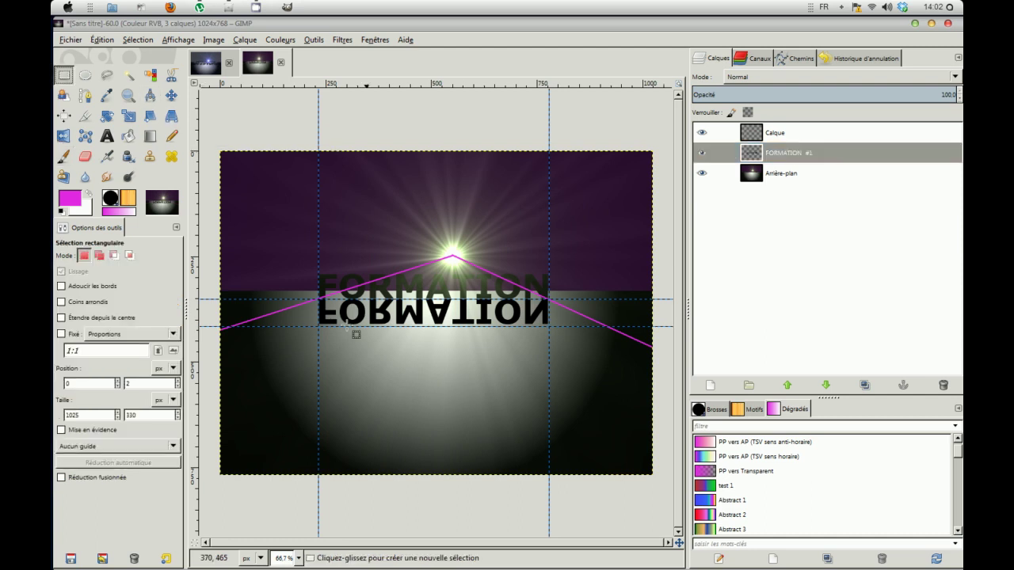
pyautogui.moveTo(318, 300); pyautogui.dragTo(549, 326)
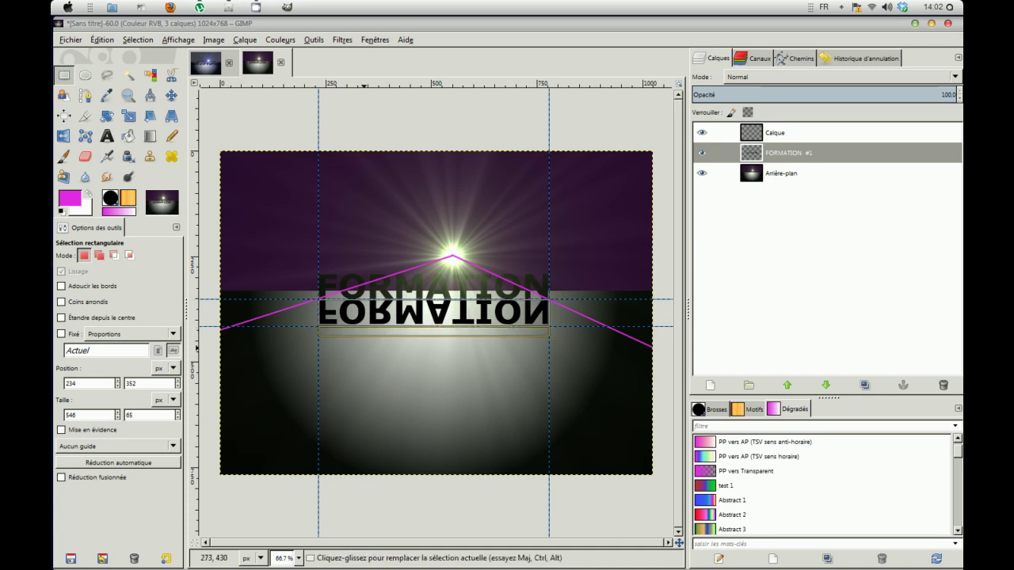
# Apply a Perspective transform that spreads the selected text's lower corners out to the magenta lines, and anchor the floating selection.
pyautogui.click(171, 116)
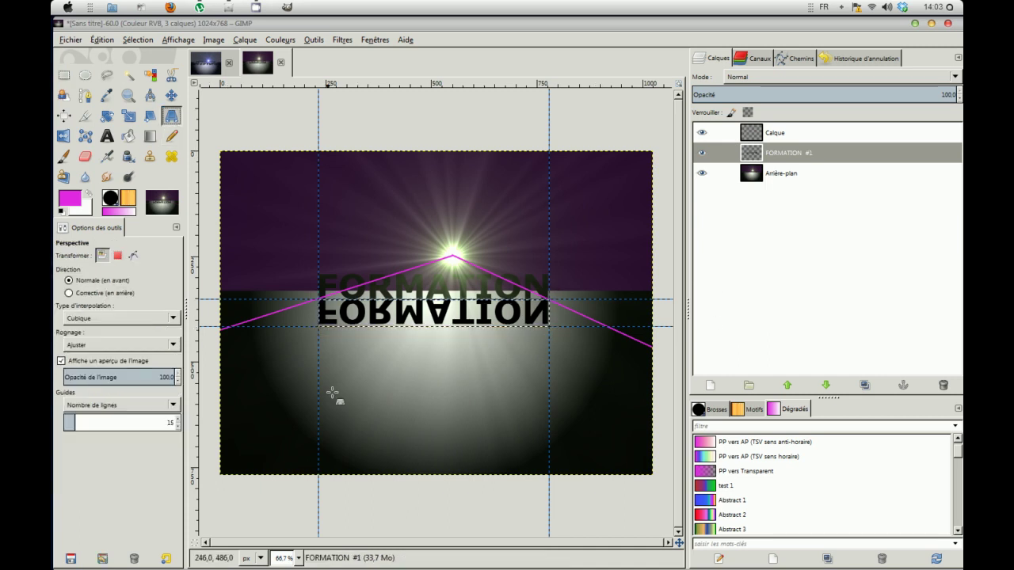
pyautogui.click(321, 316)
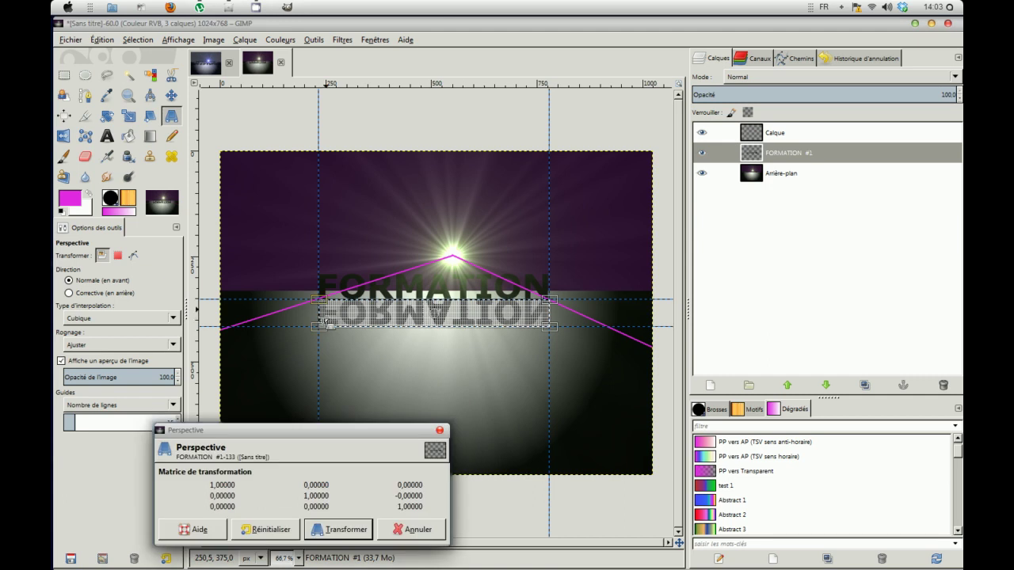
pyautogui.moveTo(320, 333); pyautogui.dragTo(230, 325)
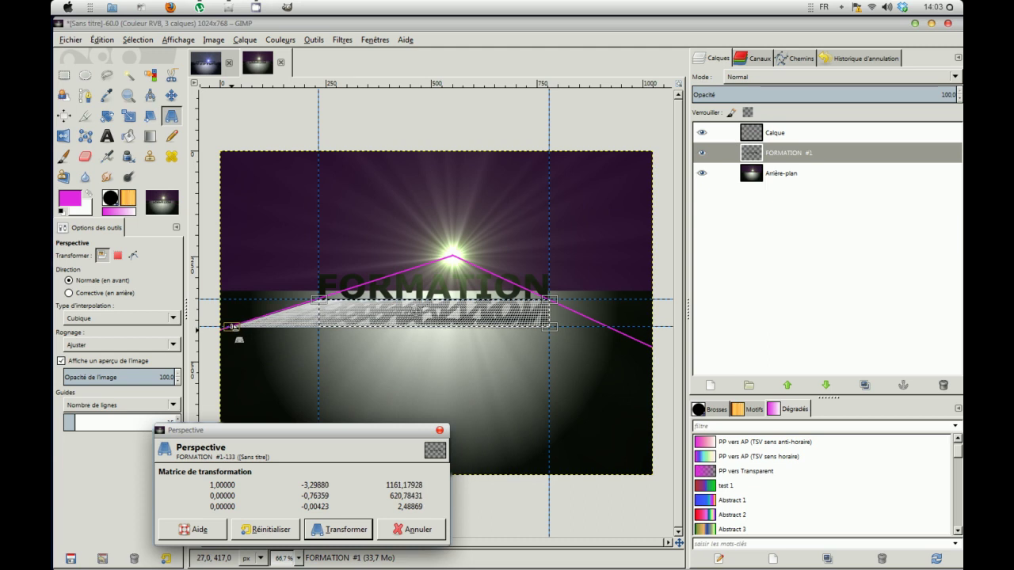
pyautogui.moveTo(557, 328); pyautogui.dragTo(611, 328)
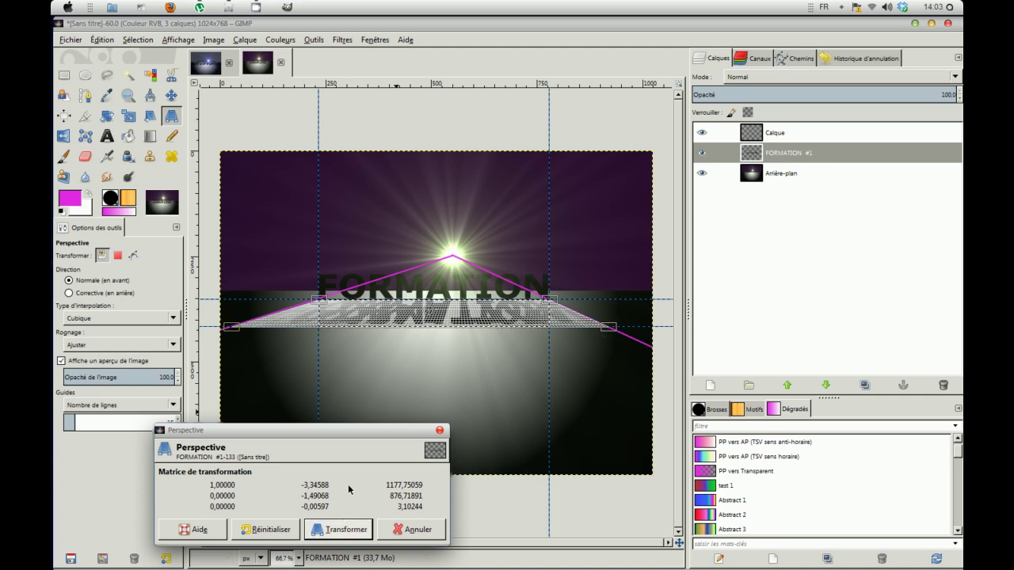
pyautogui.click(333, 532)
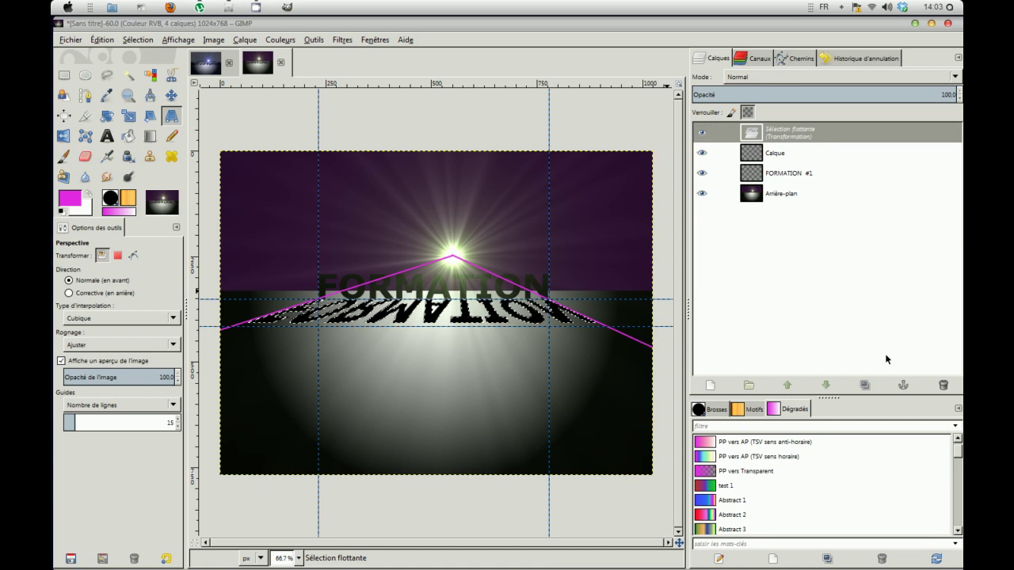
pyautogui.click(904, 388)
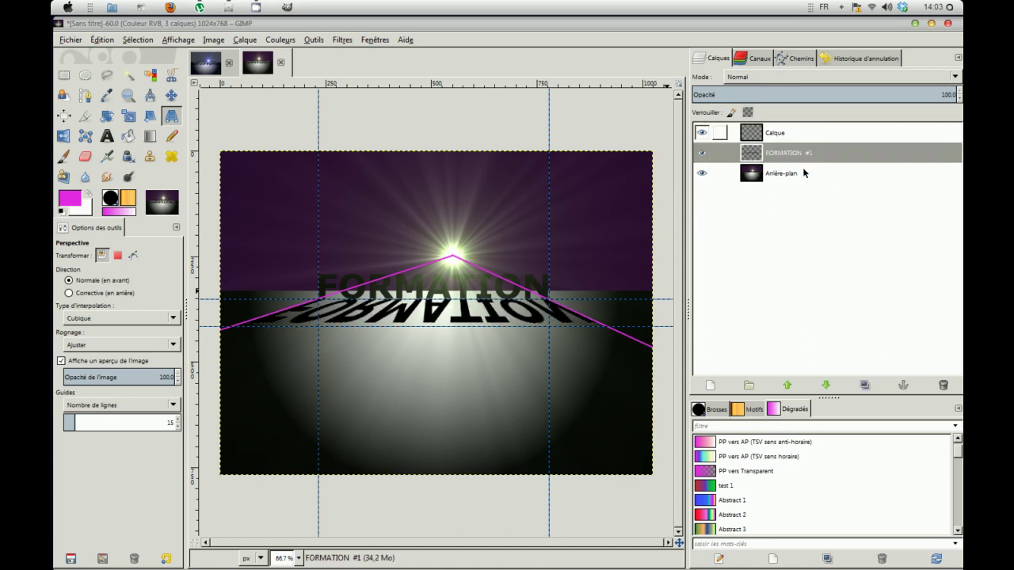
# Delete the Calque layer that holds the magenta construction lines.
pyautogui.click(778, 133)
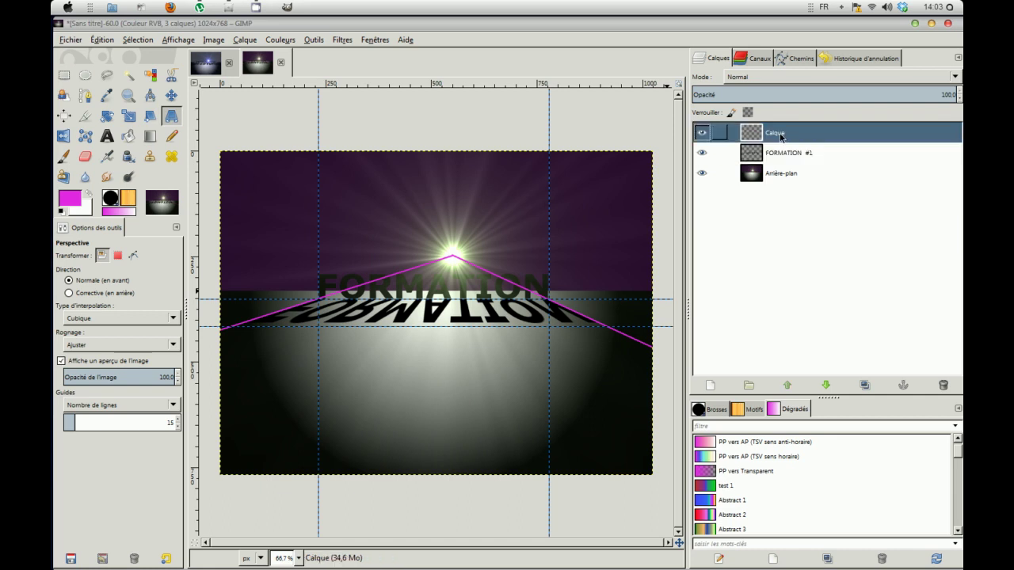
pyautogui.click(701, 133)
pyautogui.click(701, 133)
pyautogui.click(702, 133)
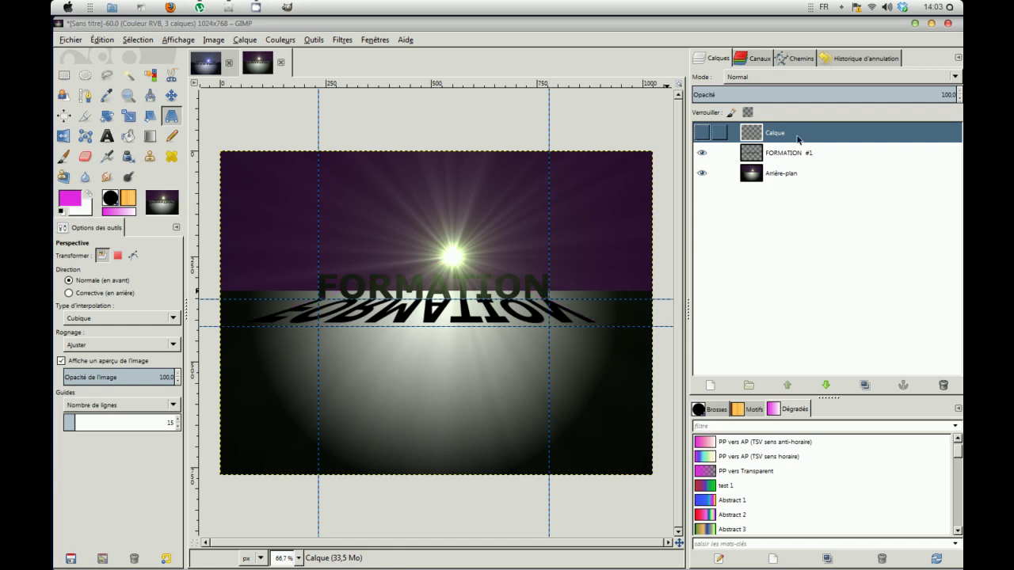
pyautogui.click(944, 386)
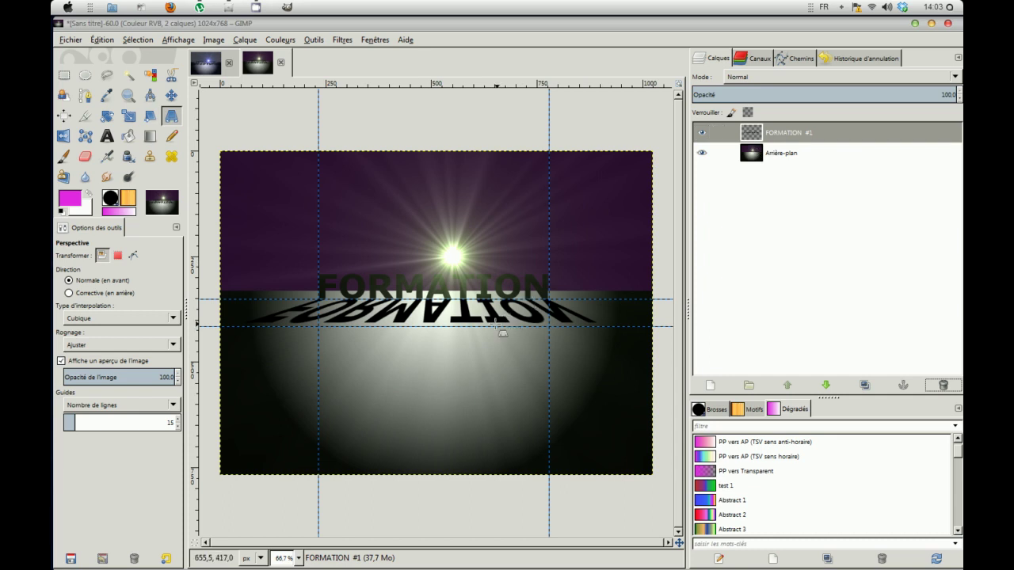
# Blur the flipped text on the FORMATION #1 layer with a Gaussian blur of 14 px horizontally and vertically, using the RLE method.
pyautogui.click(171, 95)
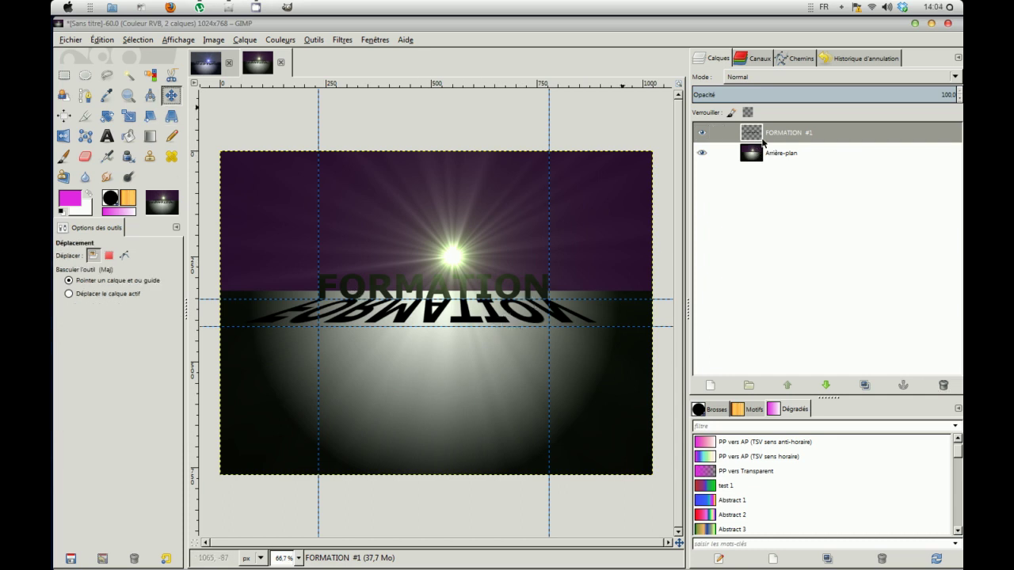
pyautogui.click(342, 40)
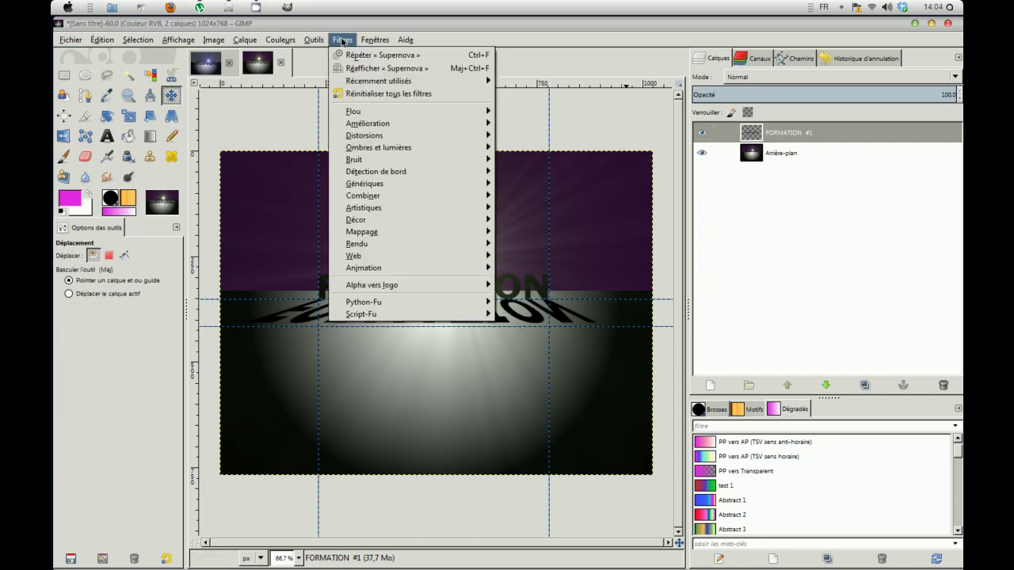
pyautogui.moveTo(358, 113)
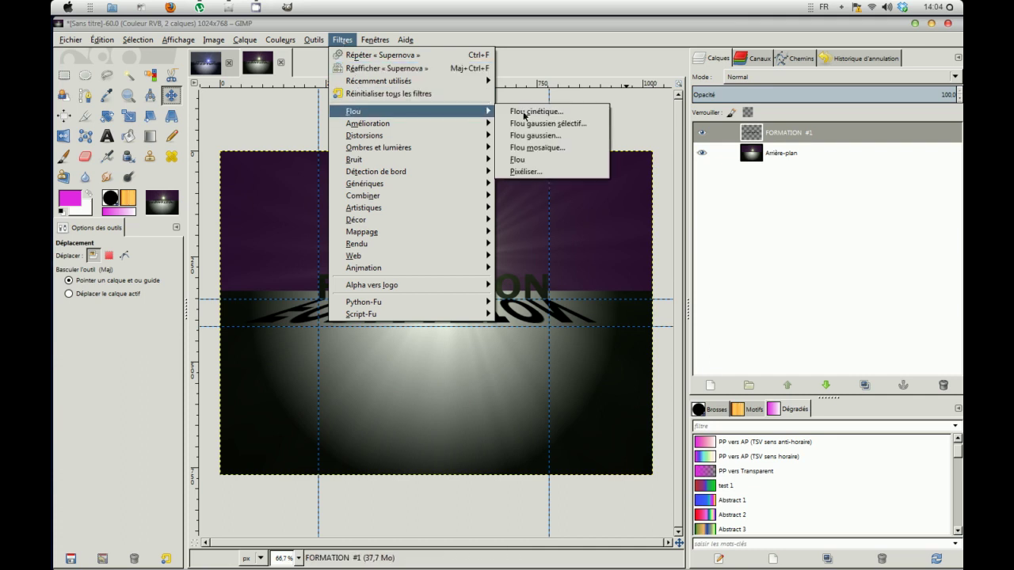
pyautogui.click(525, 136)
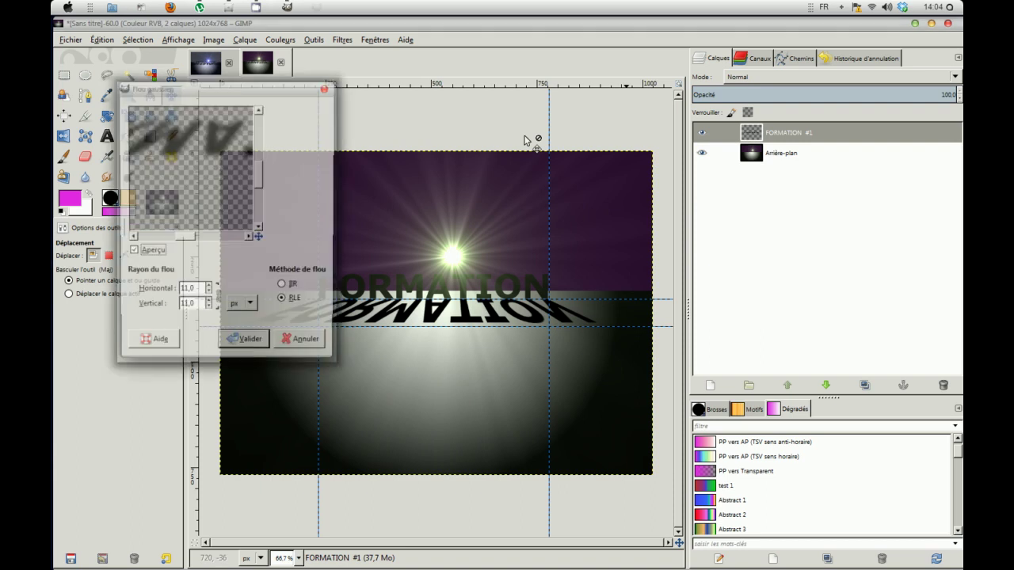
pyautogui.click(209, 289)
pyautogui.click(208, 289)
pyautogui.click(208, 289)
pyautogui.moveTo(259, 180); pyautogui.dragTo(260, 175)
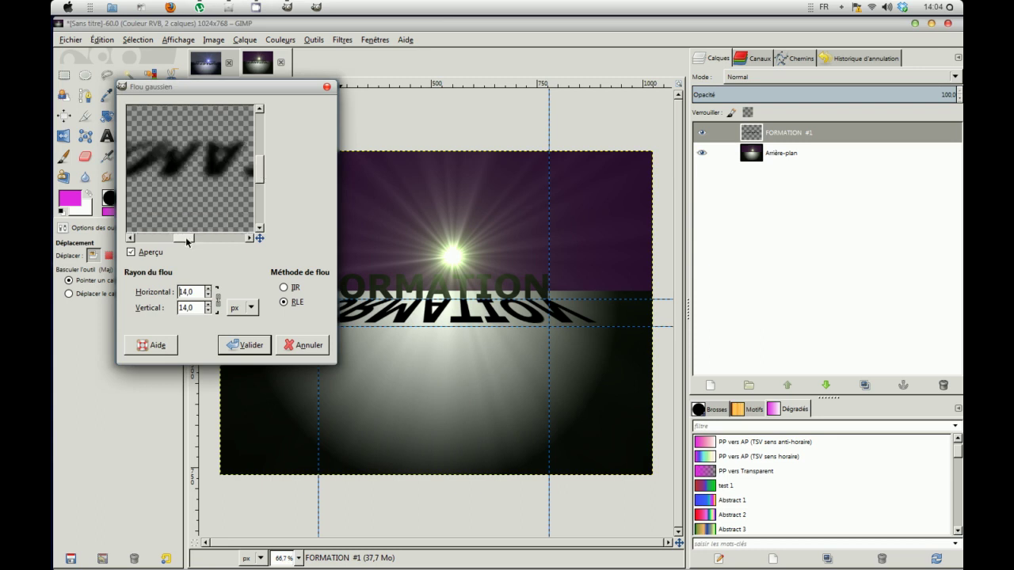
pyautogui.moveTo(186, 237); pyautogui.dragTo(179, 237)
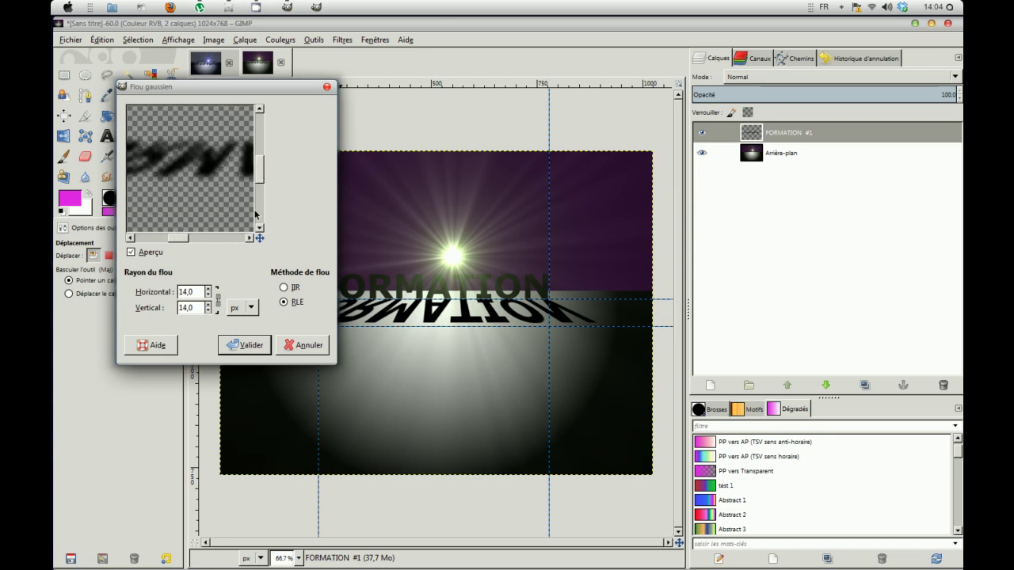
pyautogui.moveTo(258, 176); pyautogui.dragTo(258, 178)
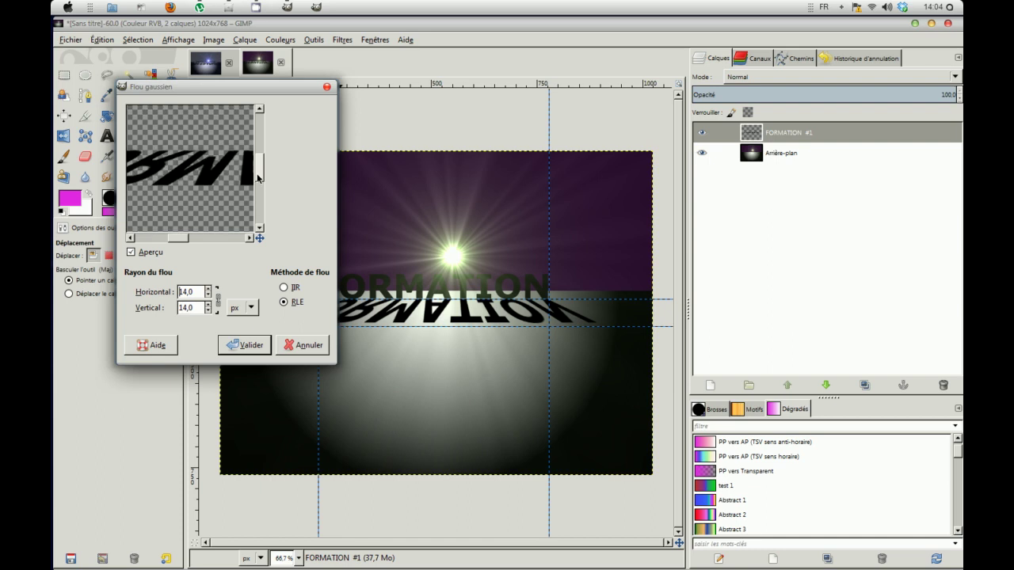
pyautogui.click(246, 347)
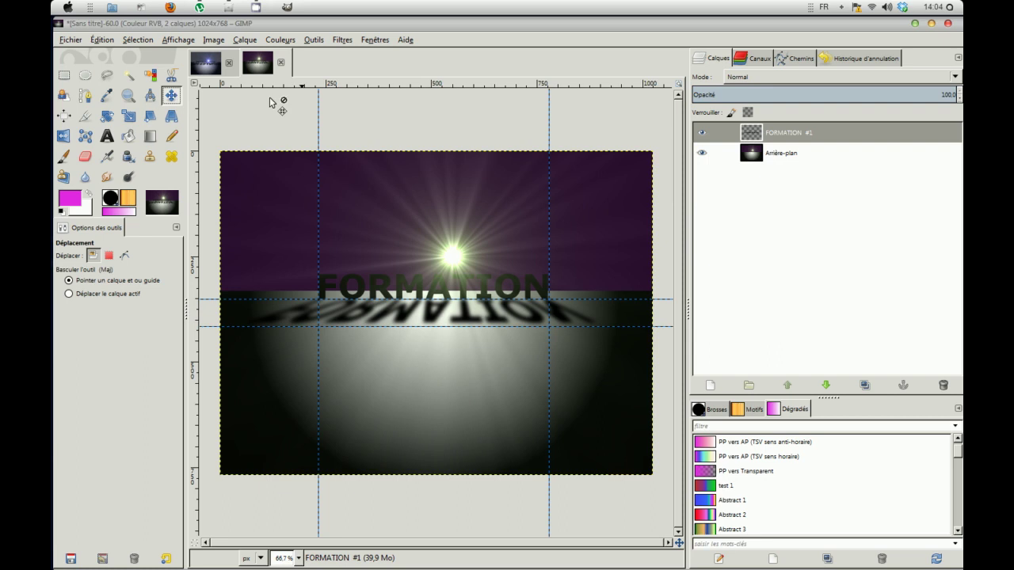
# Remove the two vertical and two horizontal guides from the image.
pyautogui.moveTo(320, 115); pyautogui.dragTo(197, 127)
pyautogui.moveTo(547, 113); pyautogui.dragTo(197, 120)
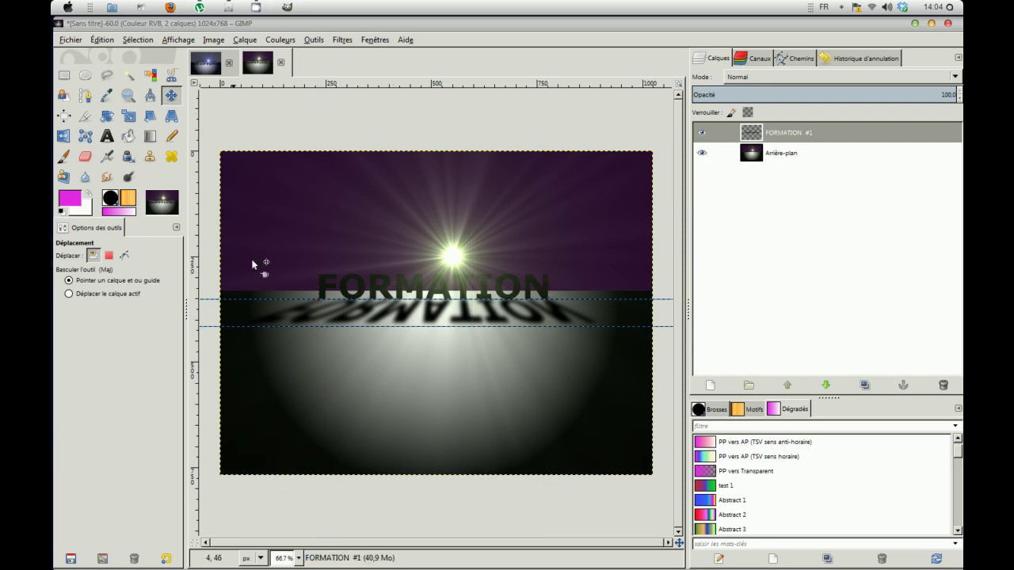
pyautogui.moveTo(211, 300); pyautogui.dragTo(221, 84)
pyautogui.moveTo(210, 326); pyautogui.dragTo(222, 84)
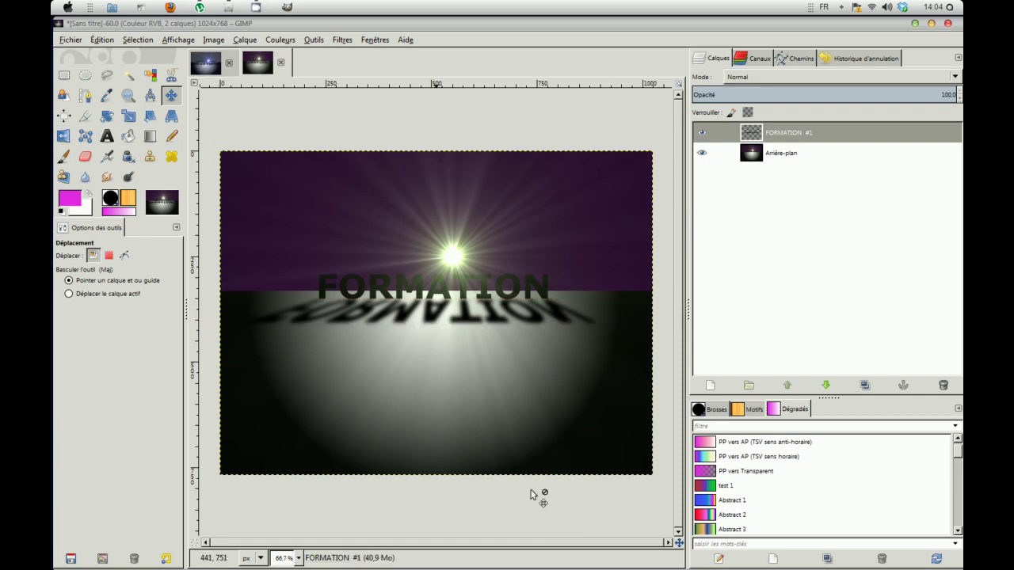